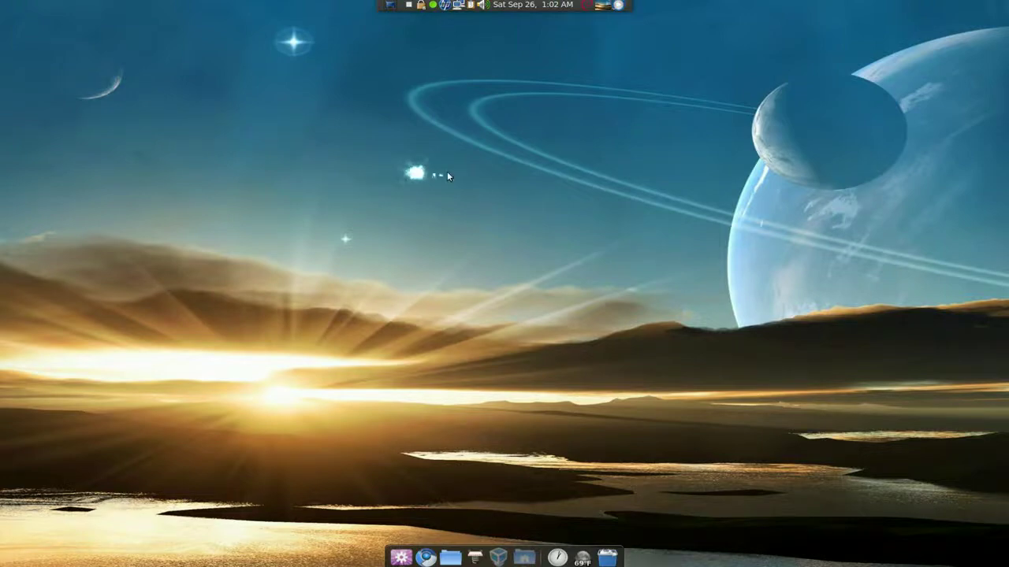
Open the Windows 7 virtual machine from the VirtualBox icon in the dock
click(500, 556)
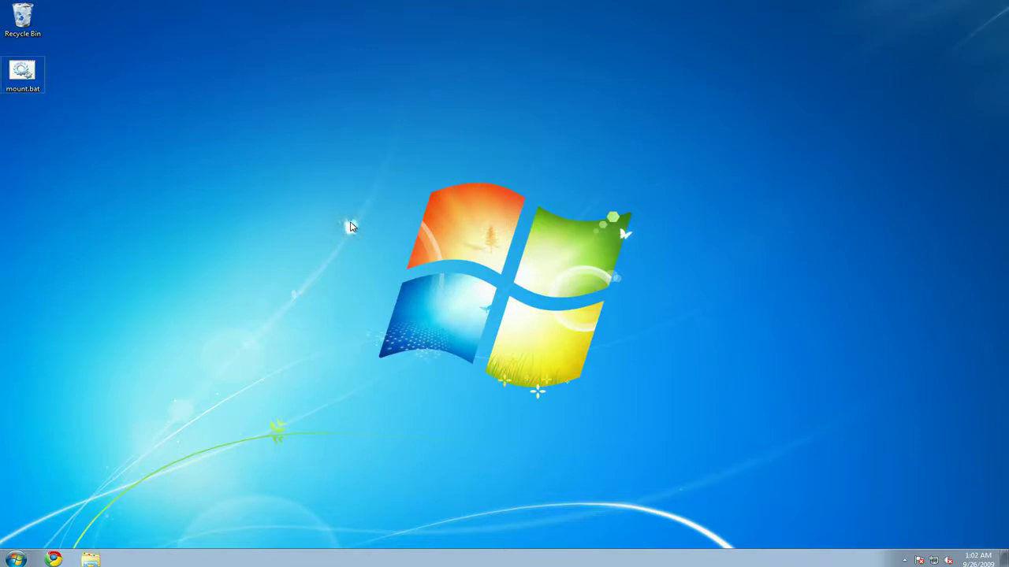
key(alt+space)
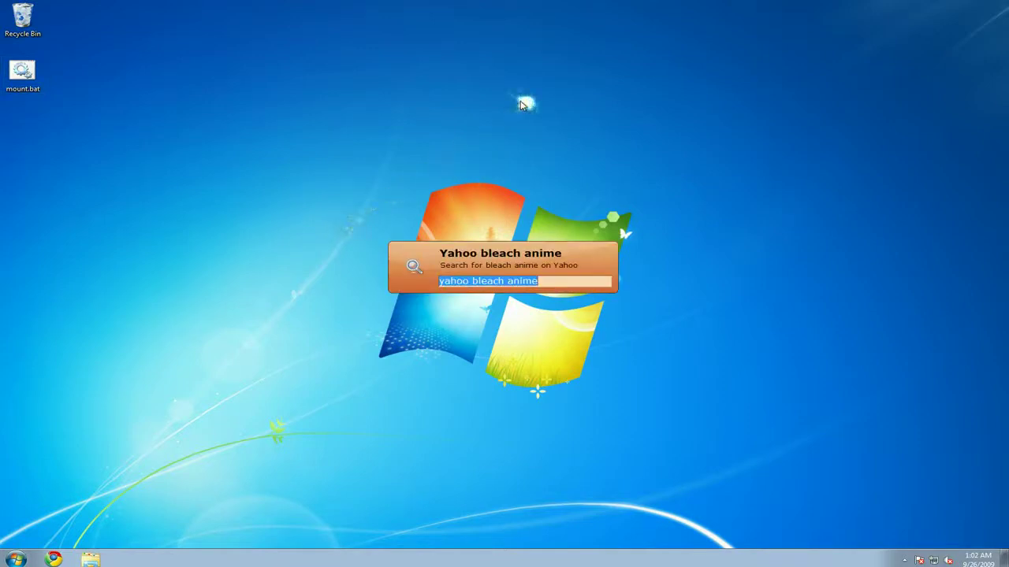
key(BackSpace)
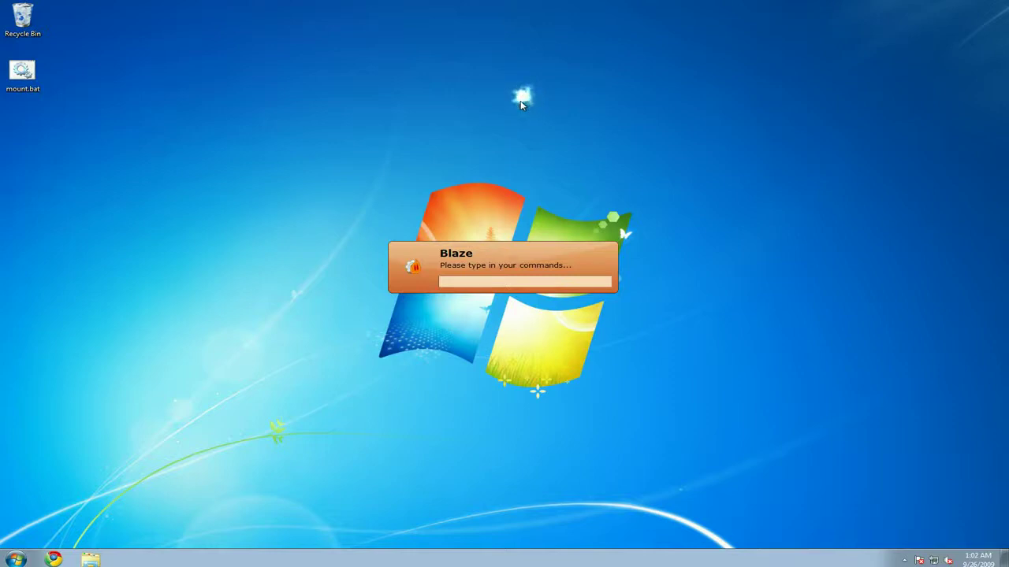
text(cal)
key(Return)
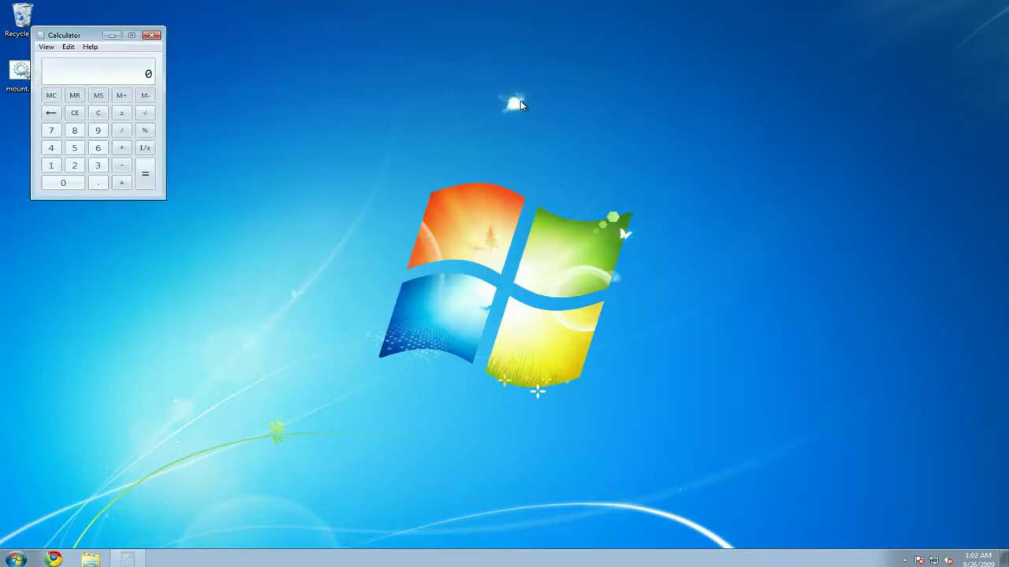
click(151, 35)
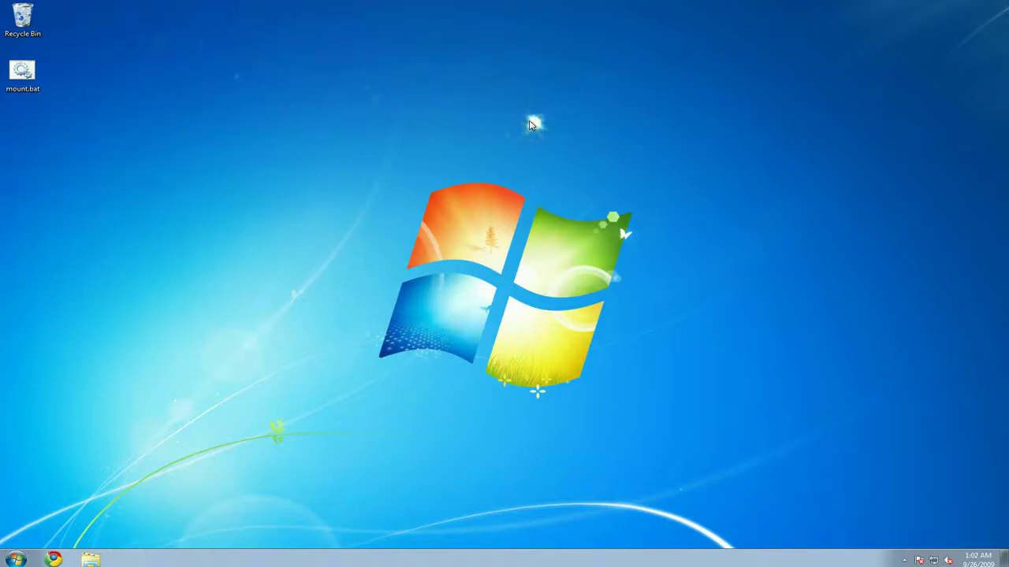
key(Caps_Lock)
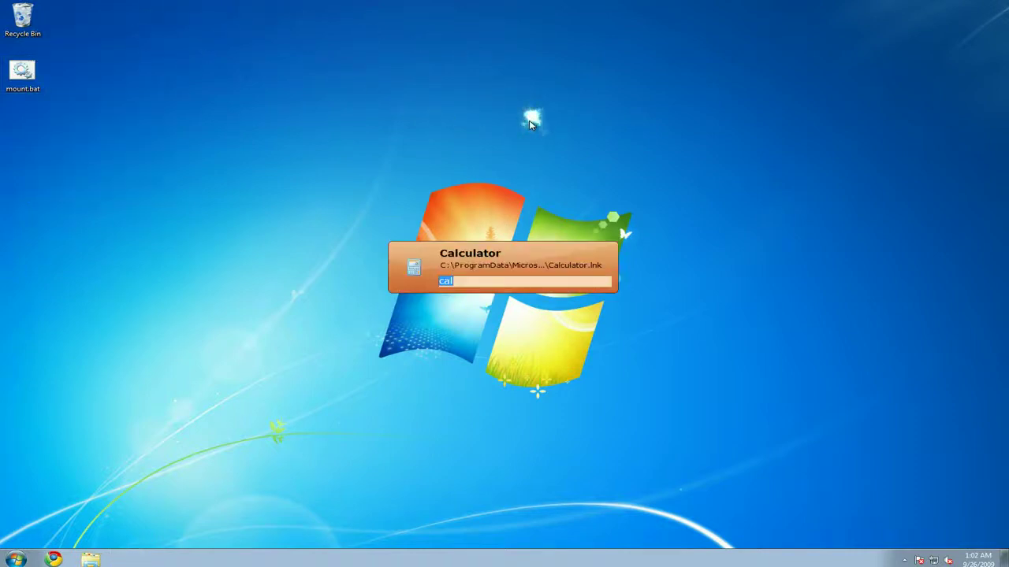
text(pa)
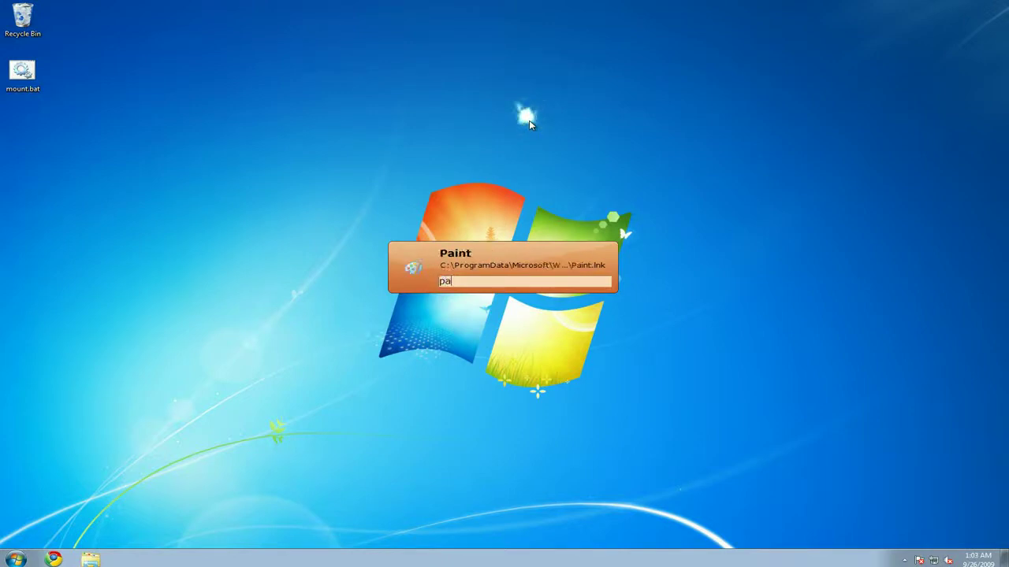
key(Return)
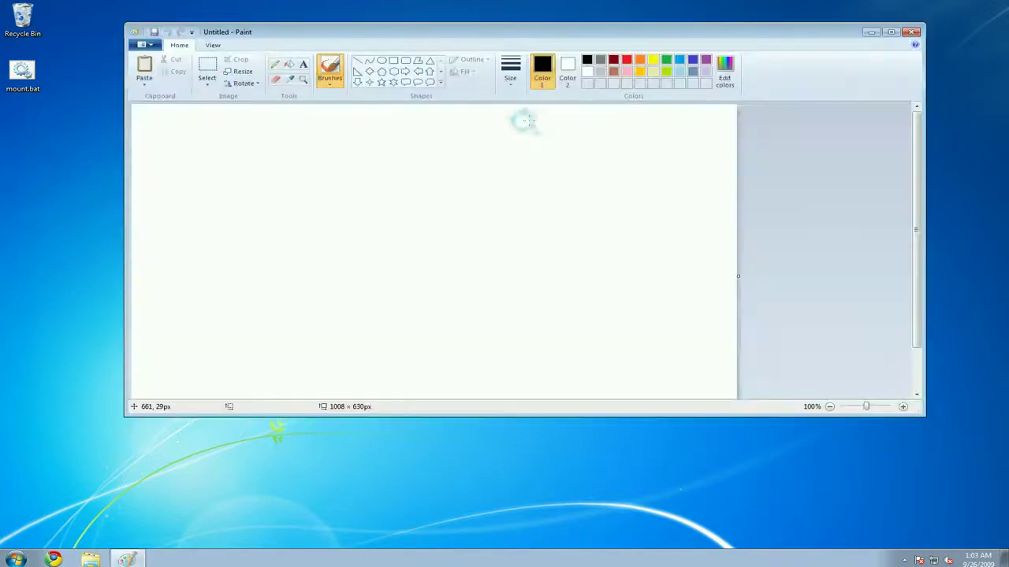
click(911, 32)
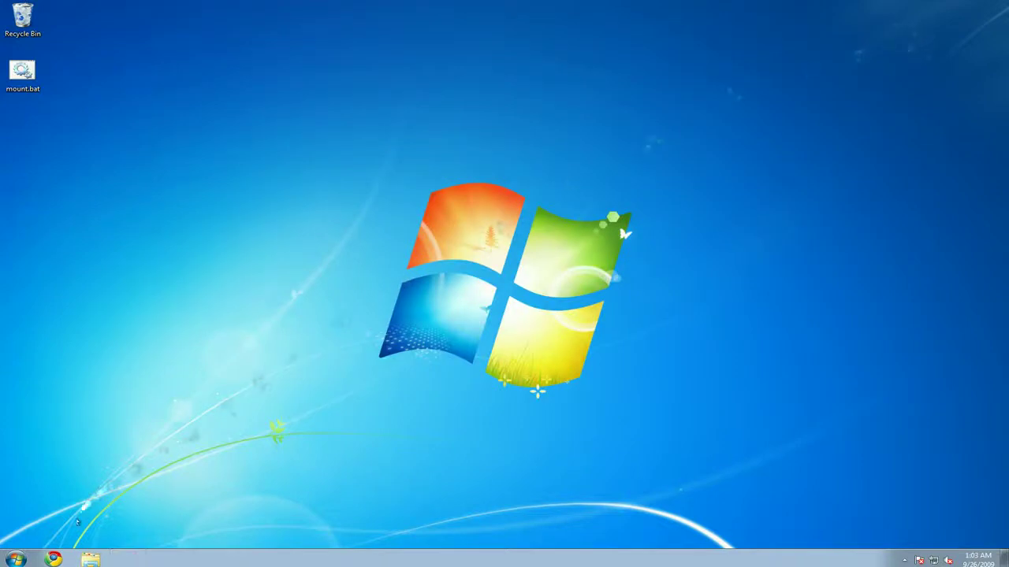
click(15, 559)
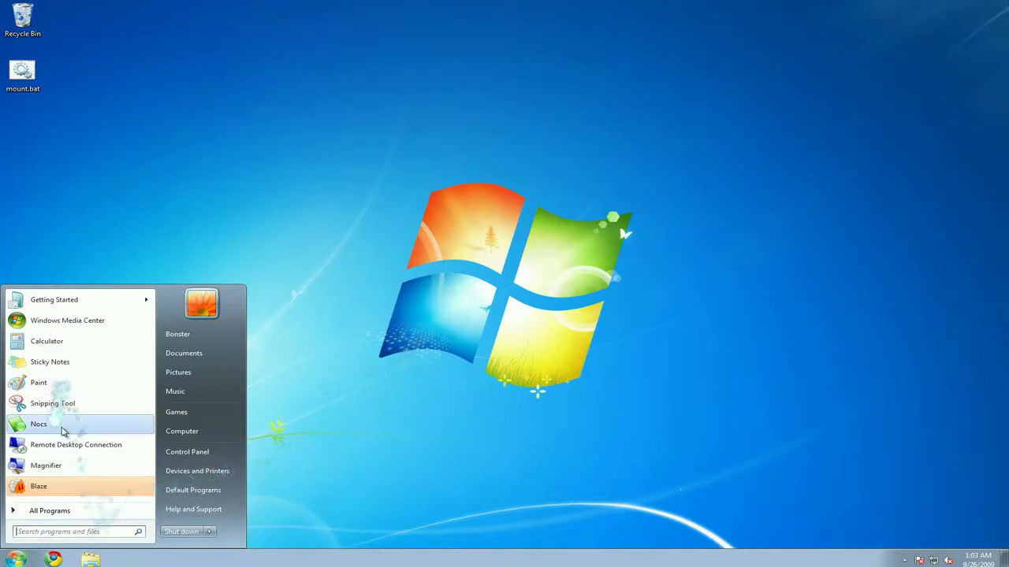
click(63, 510)
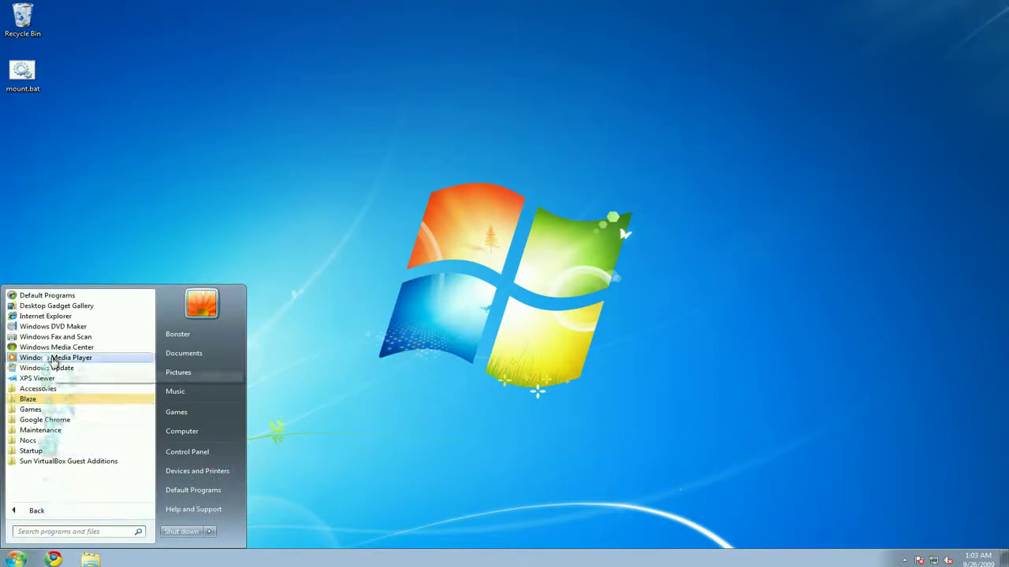
click(378, 315)
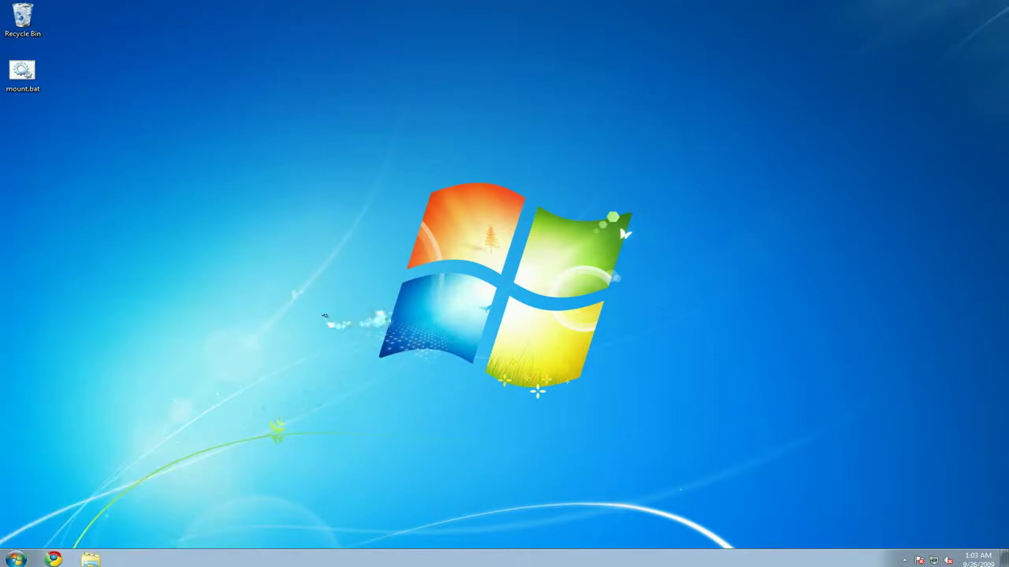
key(alt+space)
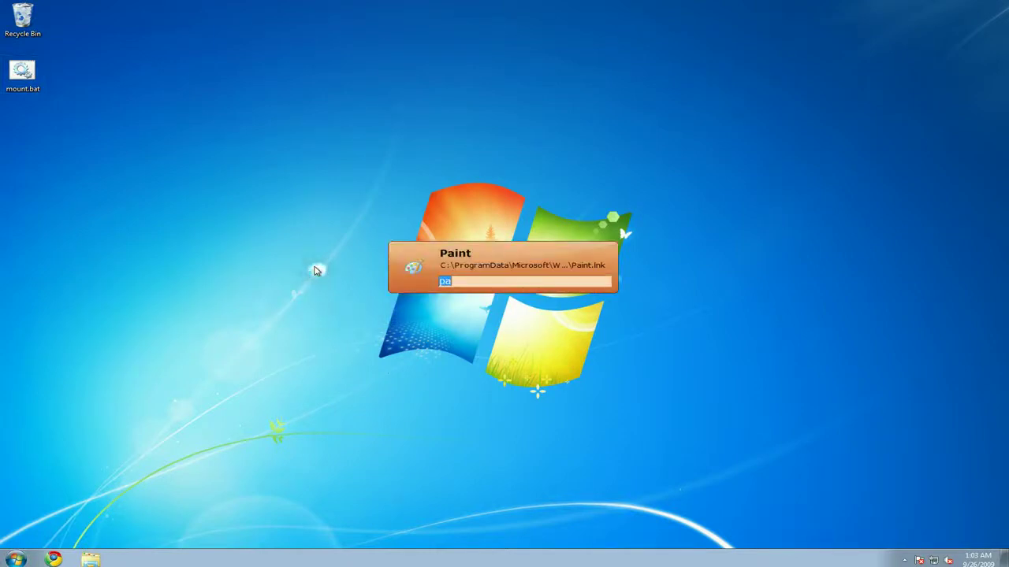
key(BackSpace)
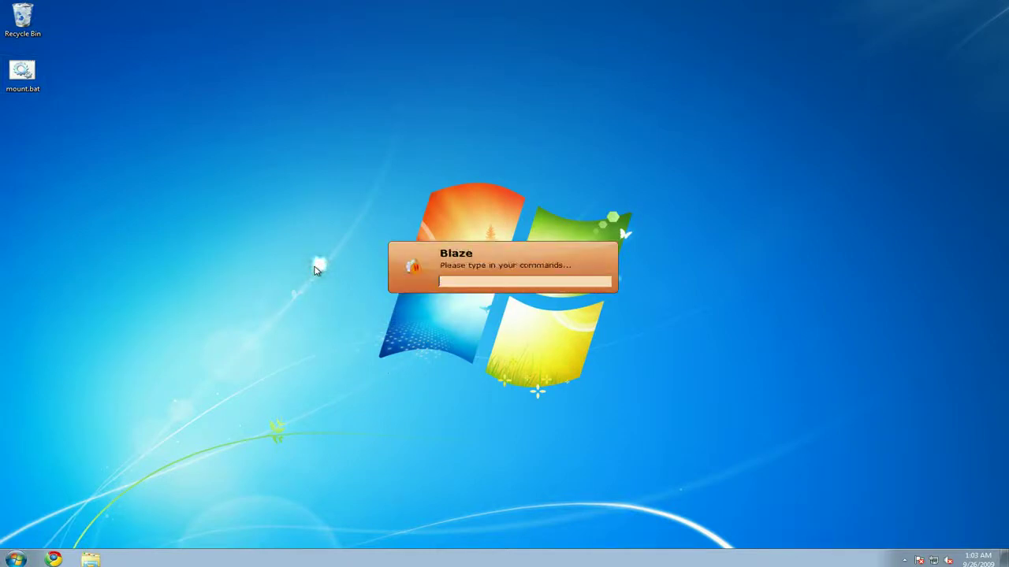
text(mine)
key(Return)
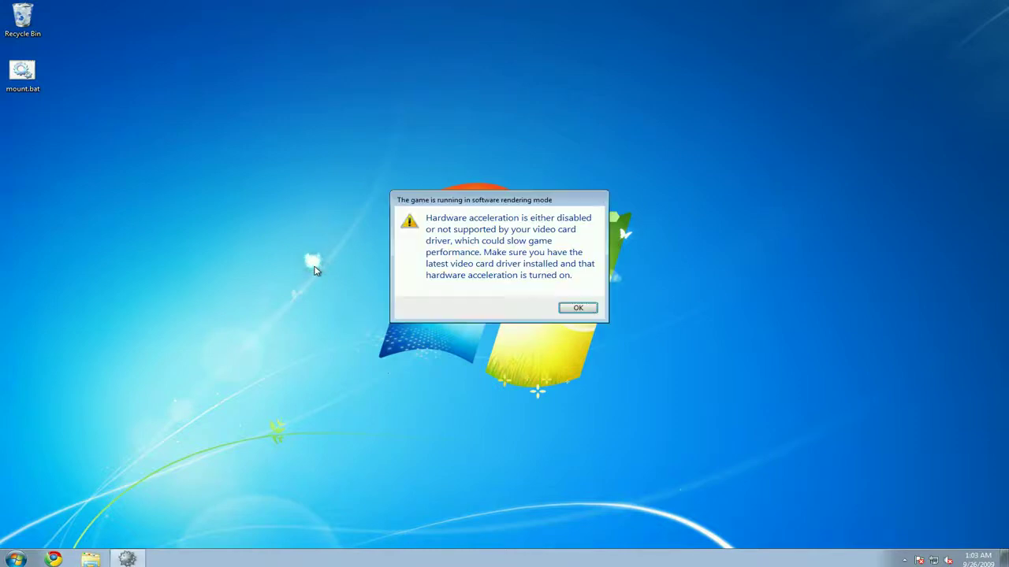
key(Return)
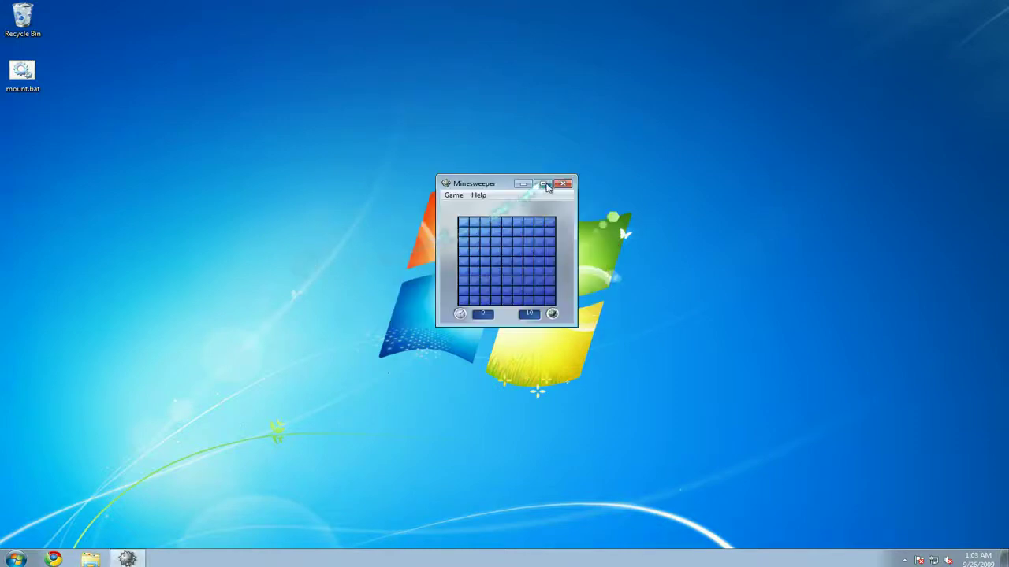
click(565, 183)
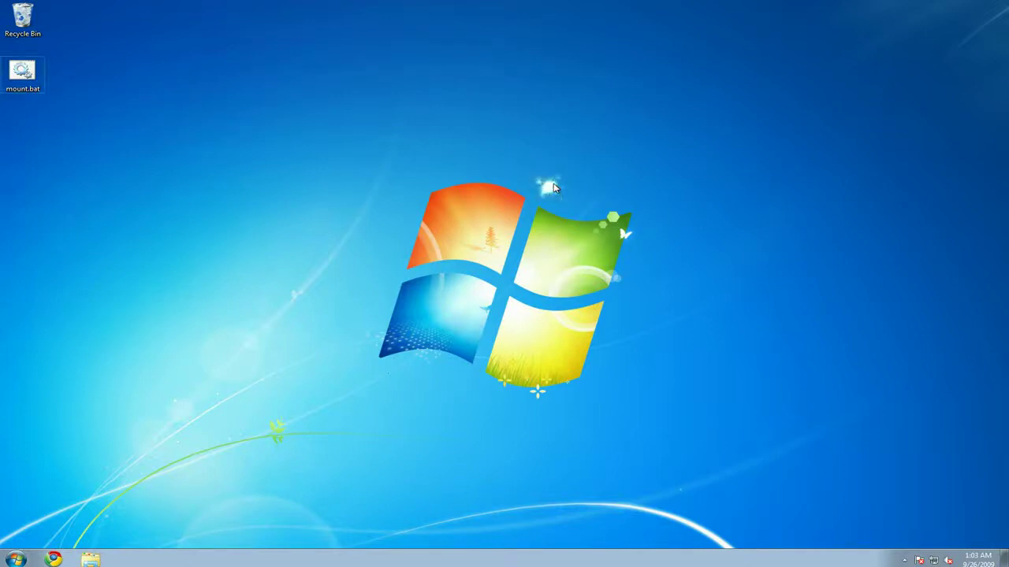
Calculate 2+2 (4) and 2*7 (14) in the Blaze launcher, then empty the box
key(alt+space)
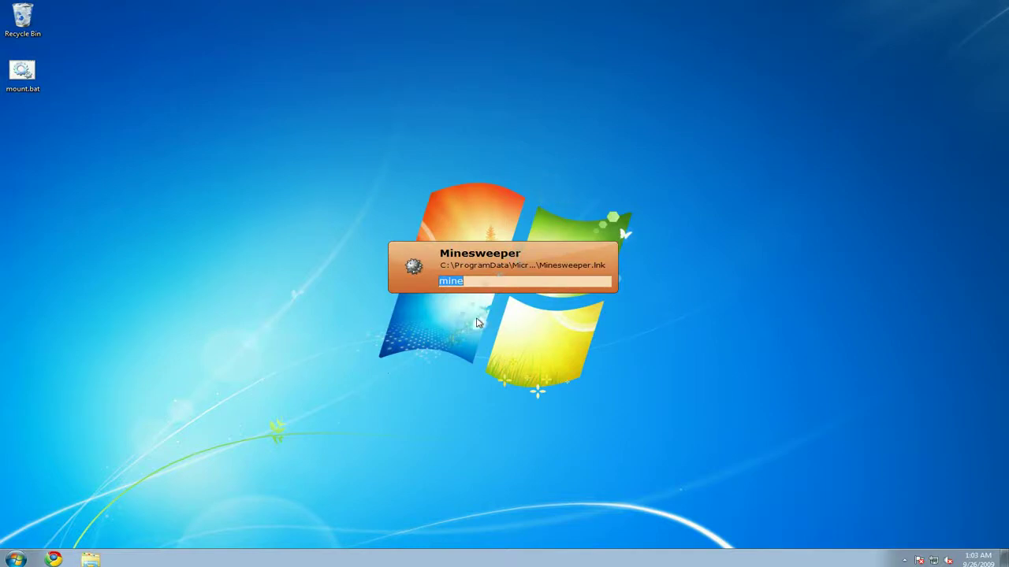
text(2+2)
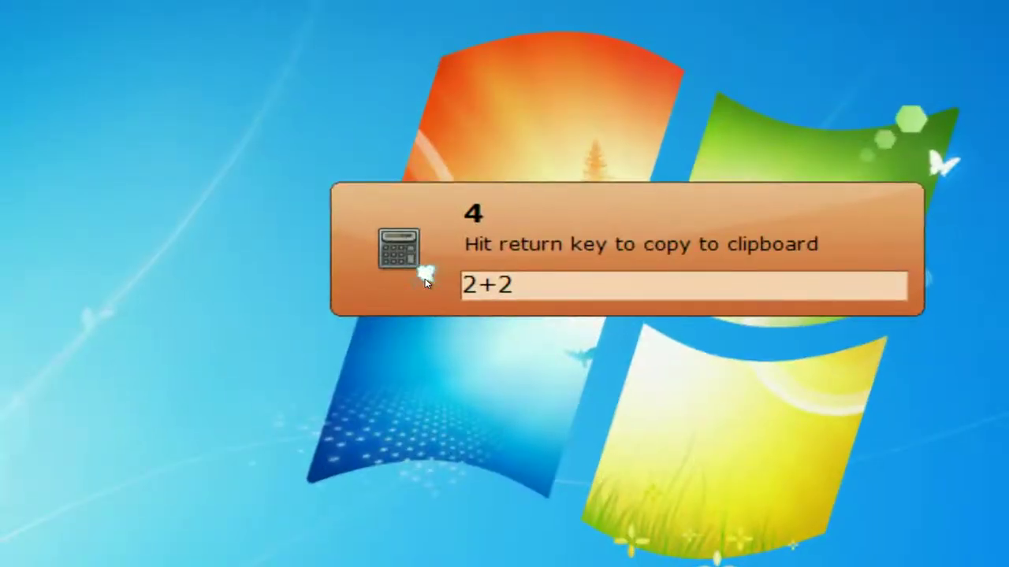
key(BackSpace)
key(BackSpace)
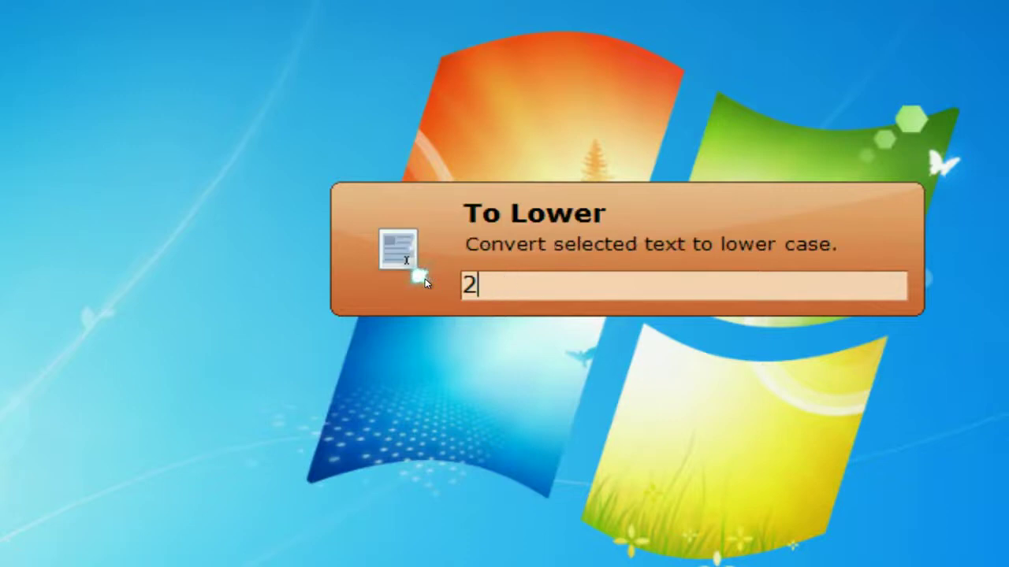
text(*7)
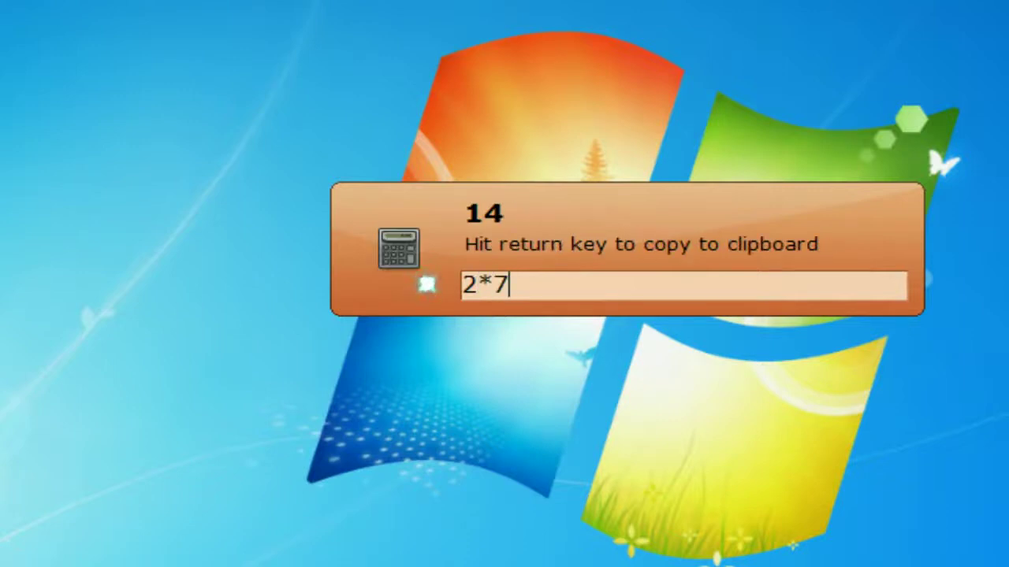
key(BackSpace)
key(BackSpace)
key(BackSpace)
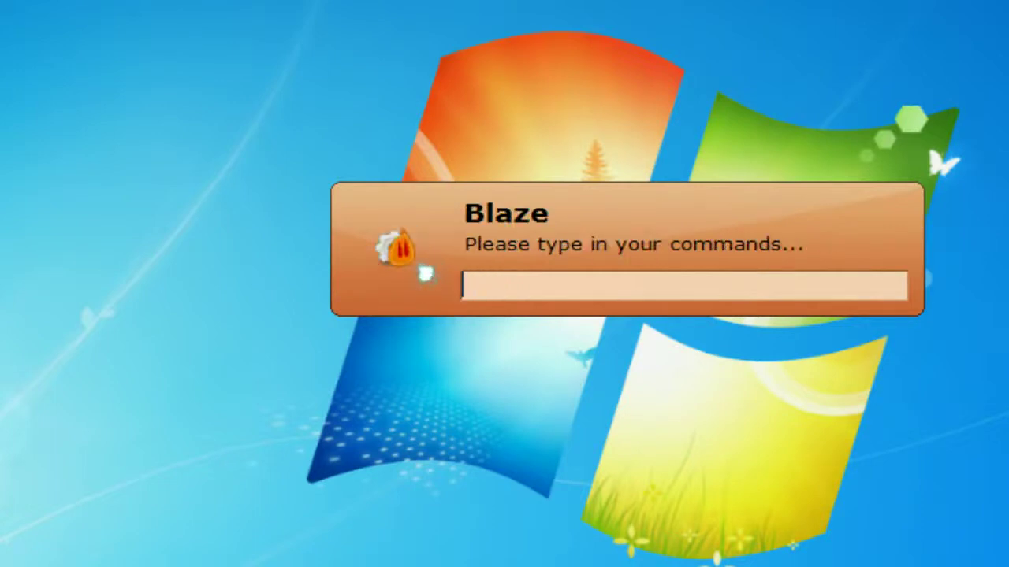
Enter 'google naruto anime' in Blaze, correcting the mistyped word
text(g)
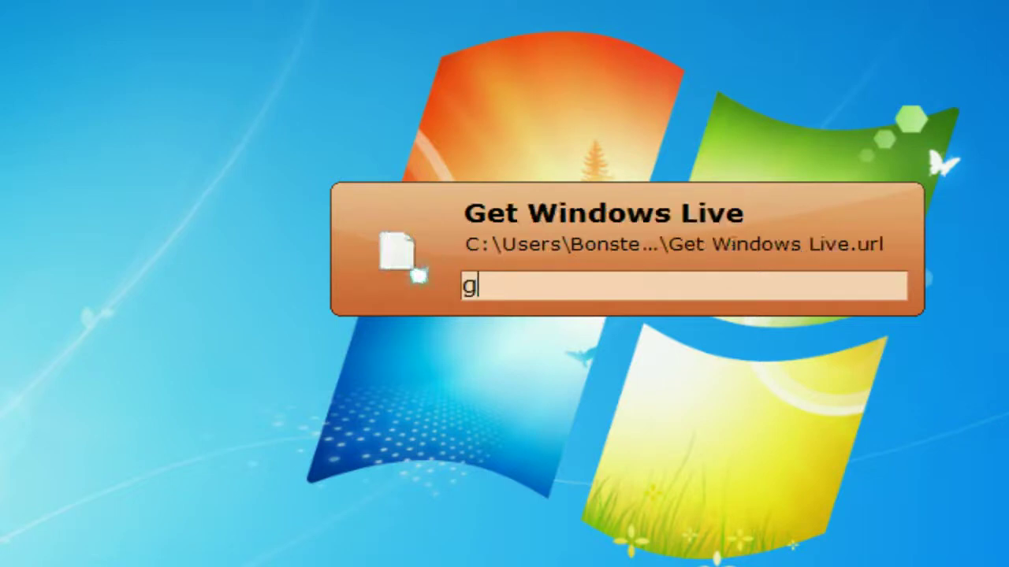
text(oogle)
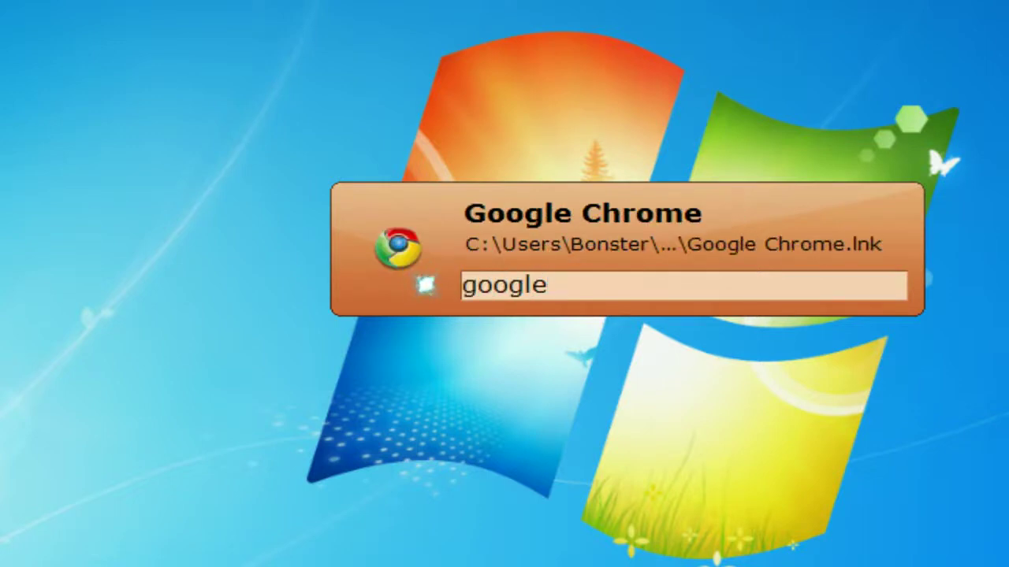
text( nau)
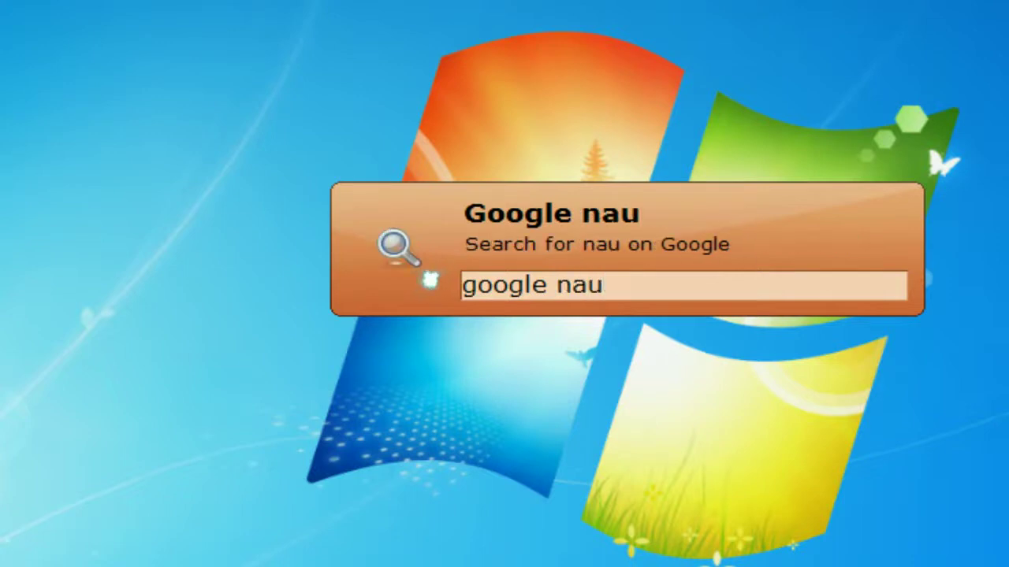
key(BackSpace)
text(ruto)
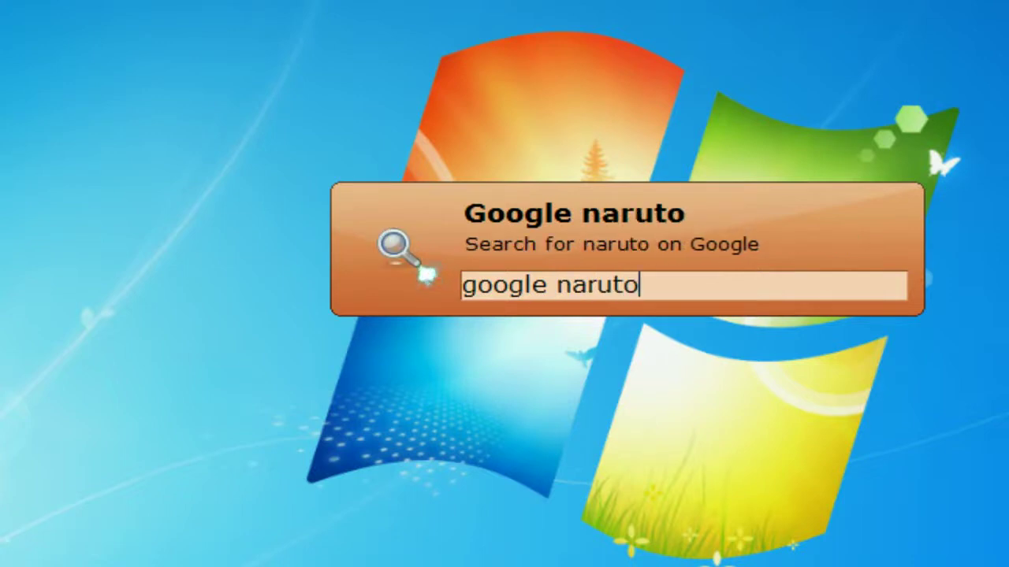
text( anime)
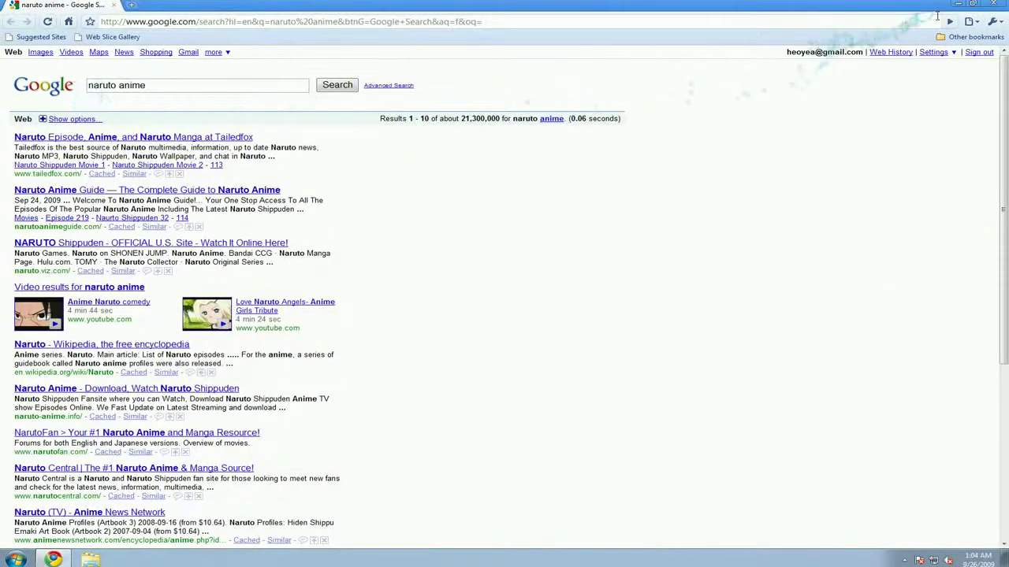
Minimize Chrome after the 'naruto anime' Google results appear
click(956, 6)
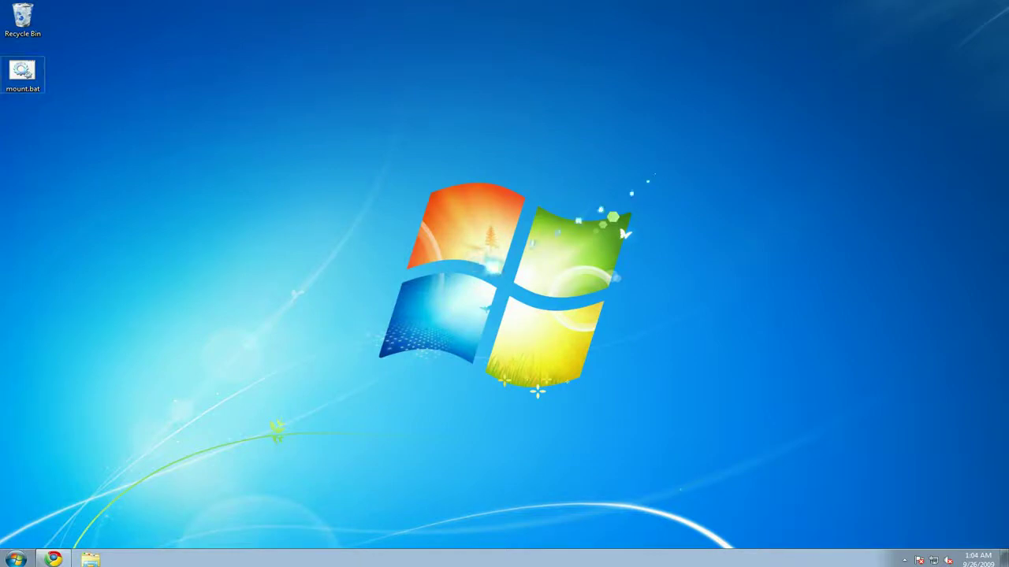
Run a Yahoo search for 'bleach anime' from Blaze and dismiss the Gears prompt
key(alt+space)
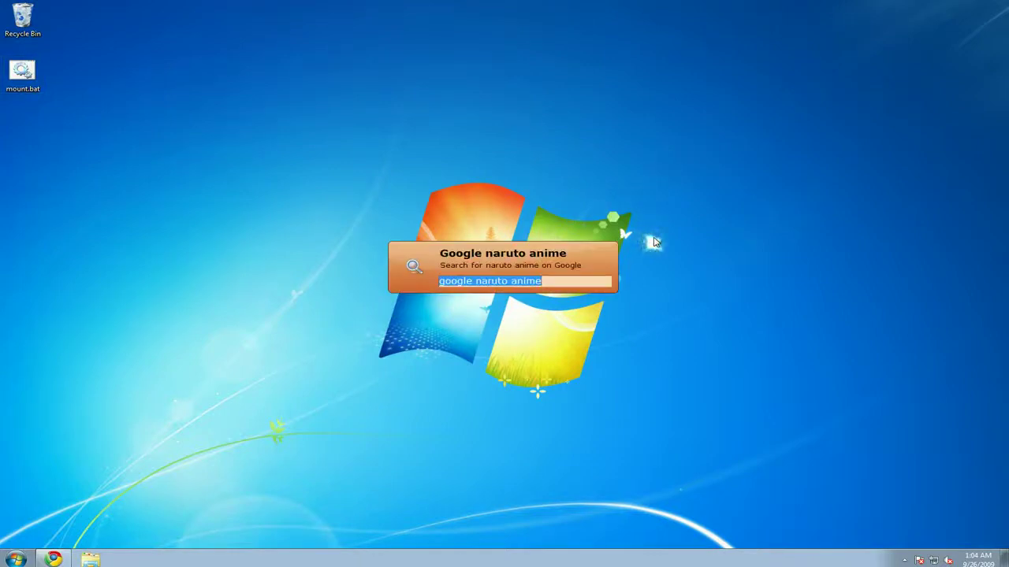
text(yahoo)
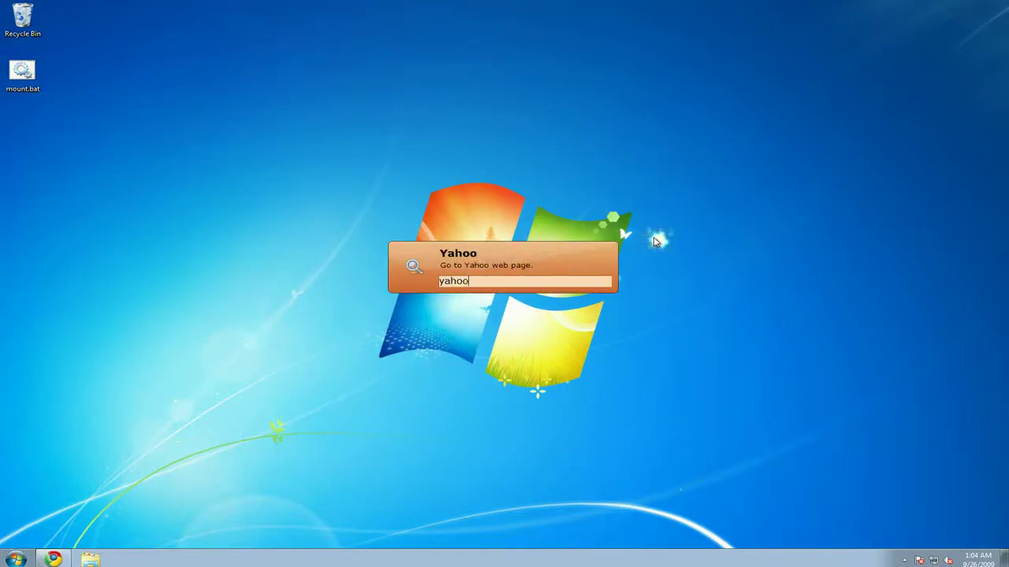
text( bleach an)
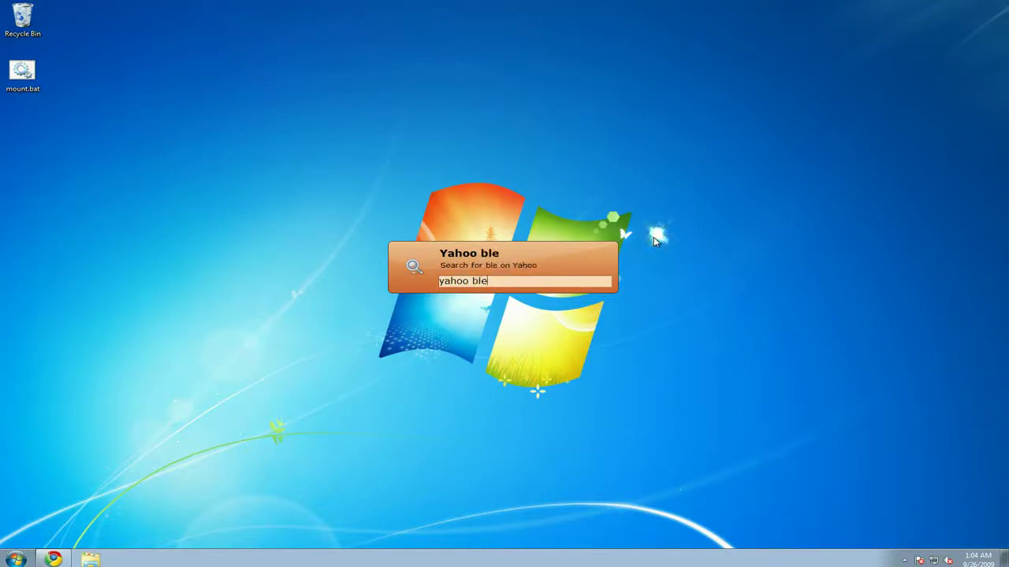
text(ime)
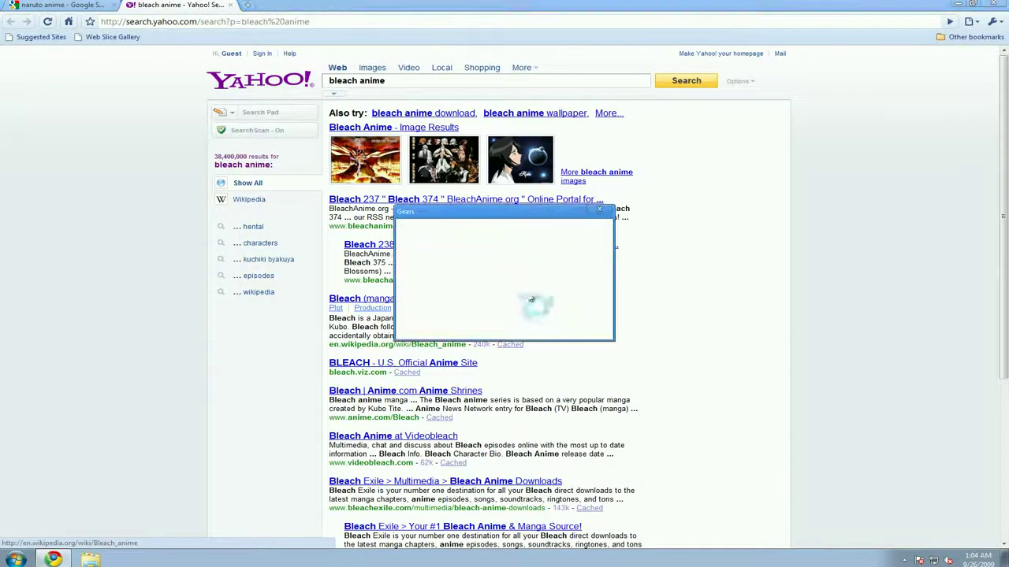
click(597, 215)
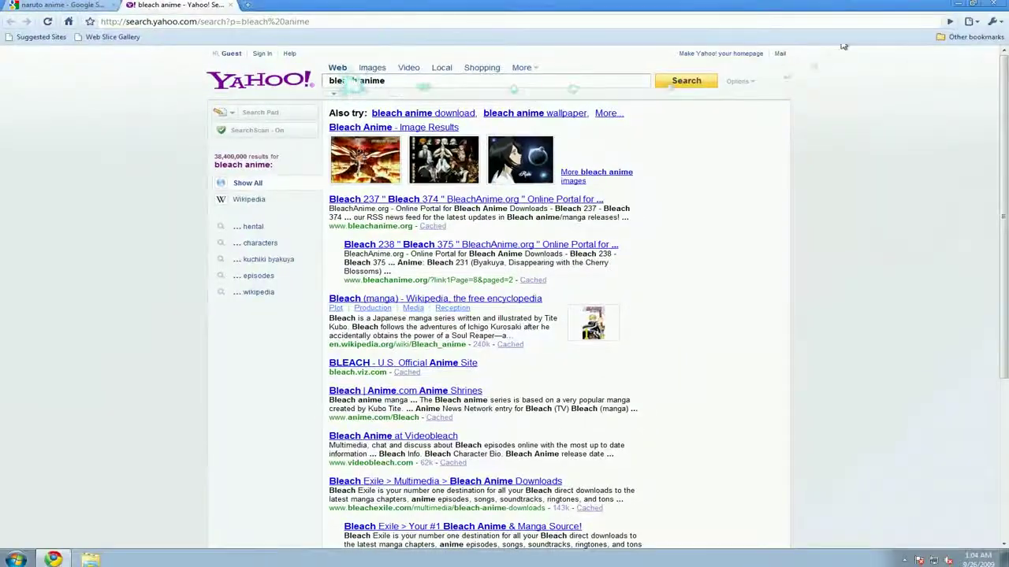
Minimize the browser and open Blaze's Settings from its tray icon
click(957, 4)
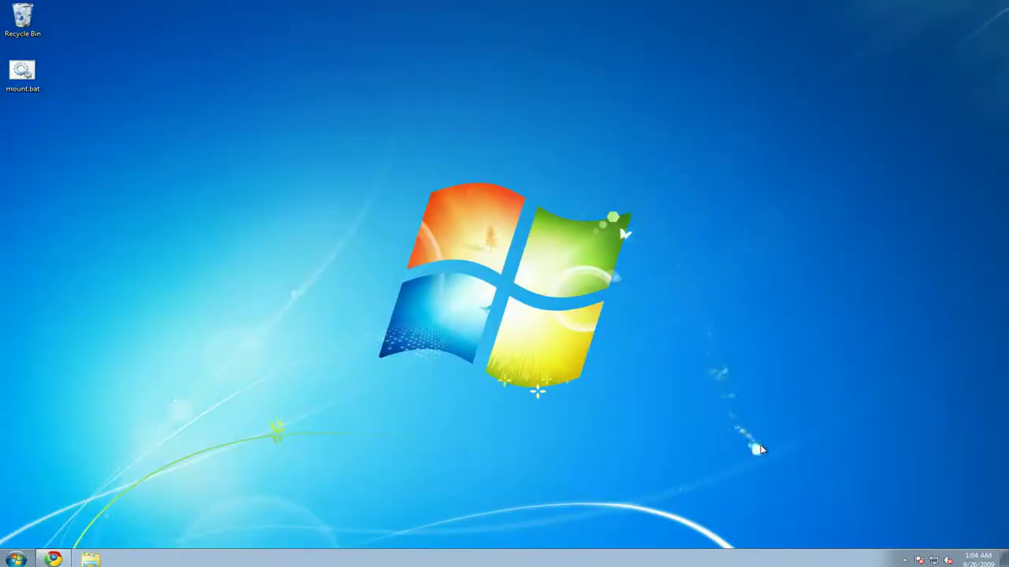
click(907, 560)
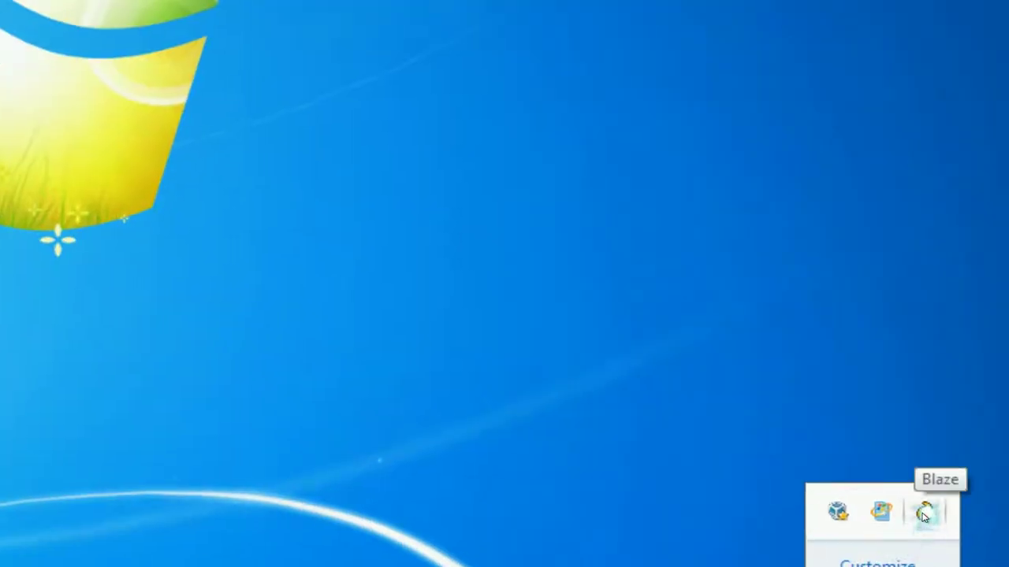
right_click(924, 513)
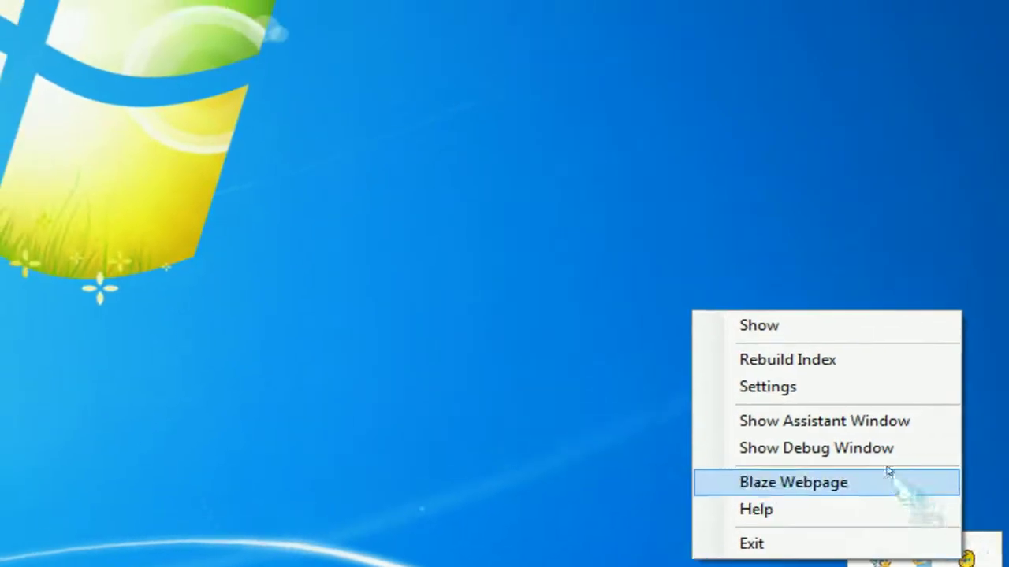
click(885, 438)
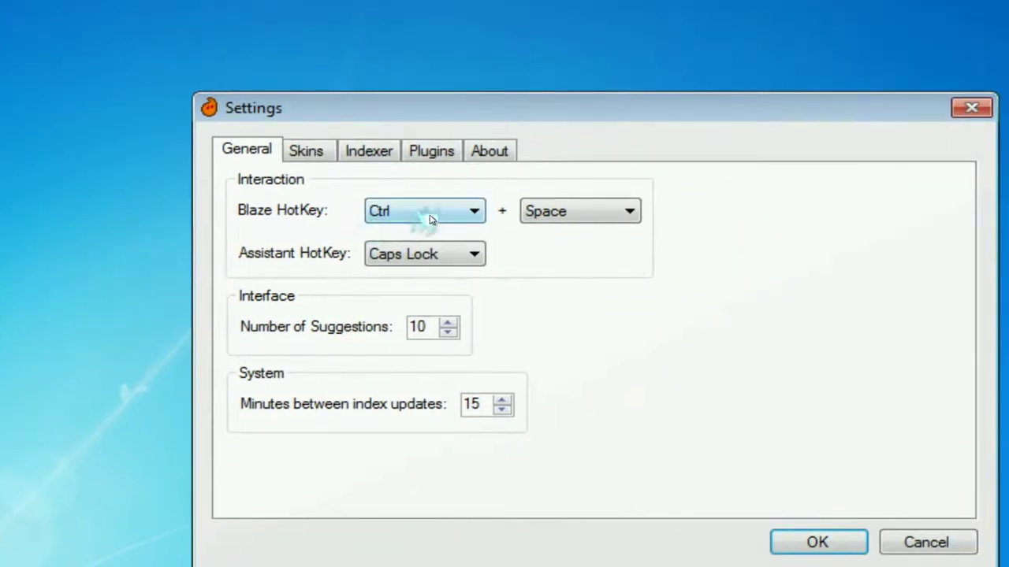
Keep the Blaze hotkey at Ctrl and the assistant hotkey at Caps Lock
click(469, 217)
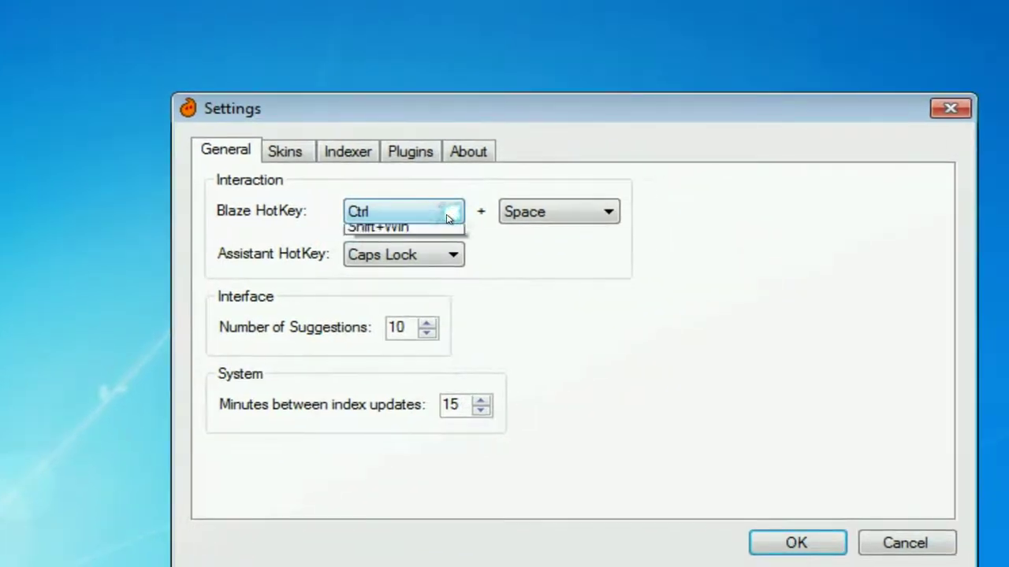
click(447, 217)
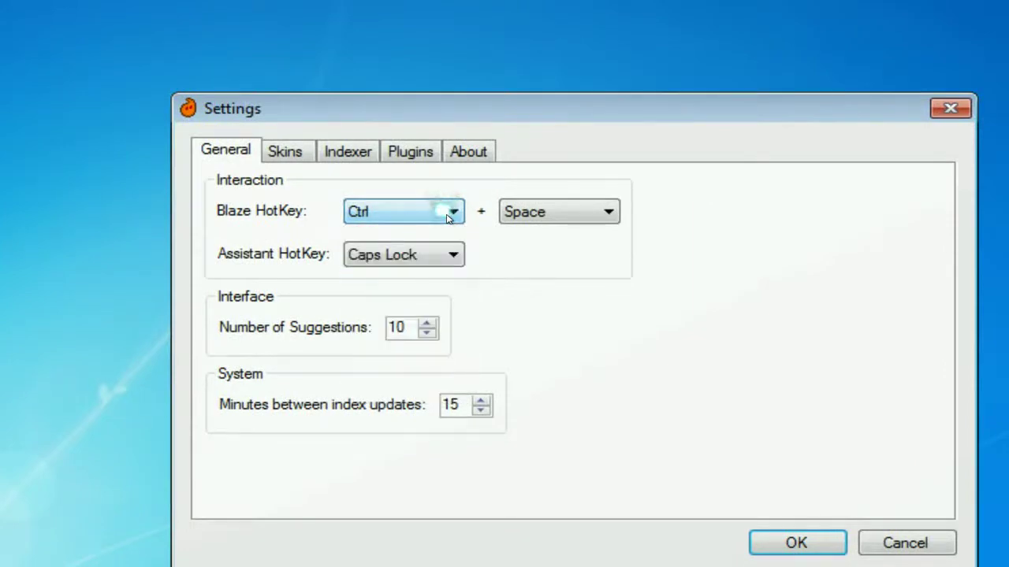
click(458, 256)
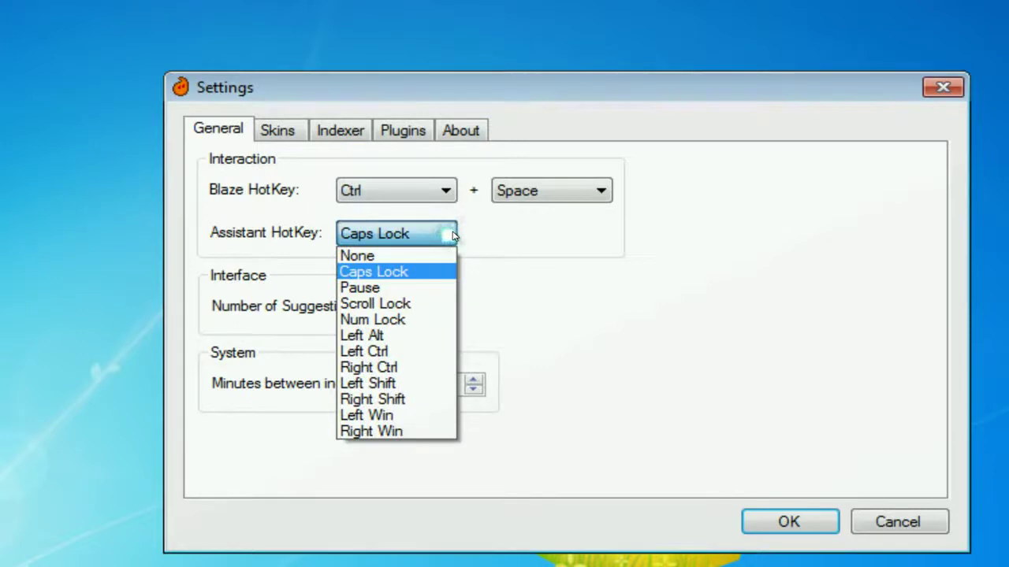
click(453, 234)
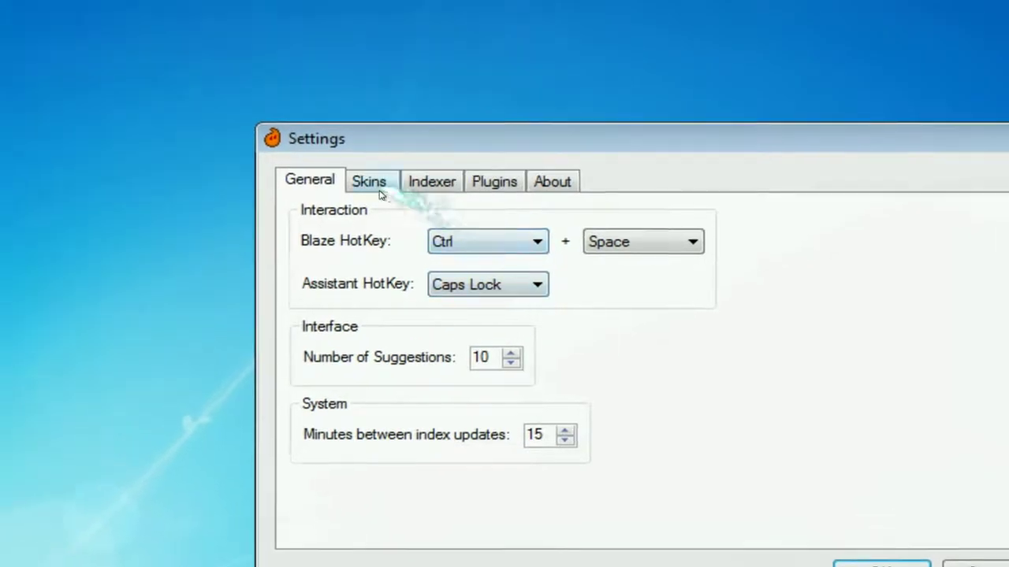
click(286, 137)
Browse the Indexer and Plugins pages and select the WebSearch plugin
click(427, 186)
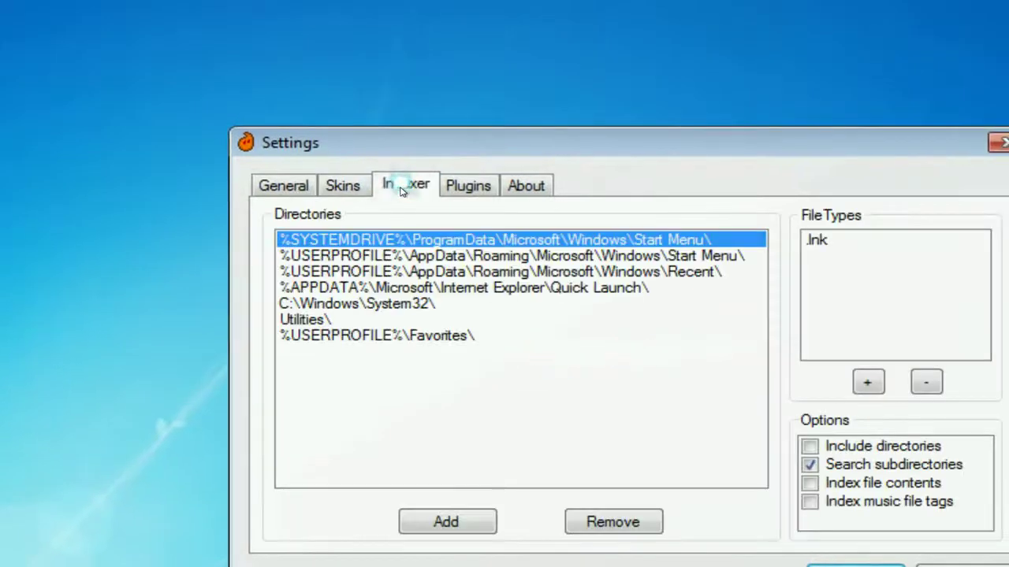
click(468, 188)
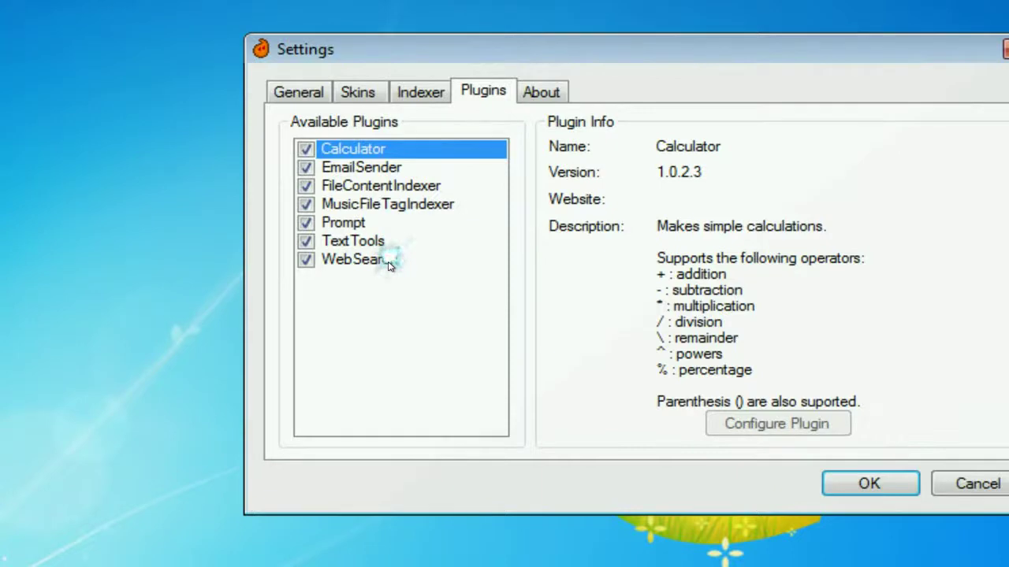
click(388, 266)
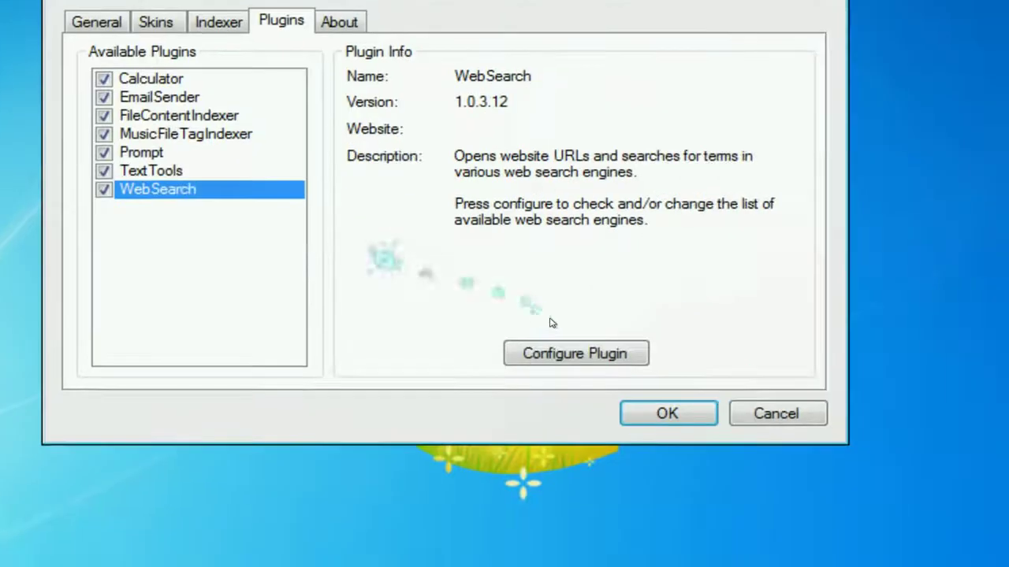
Review WebSearch engines unchanged, check About (version 0.4.8.8 beta), and close Settings
click(551, 334)
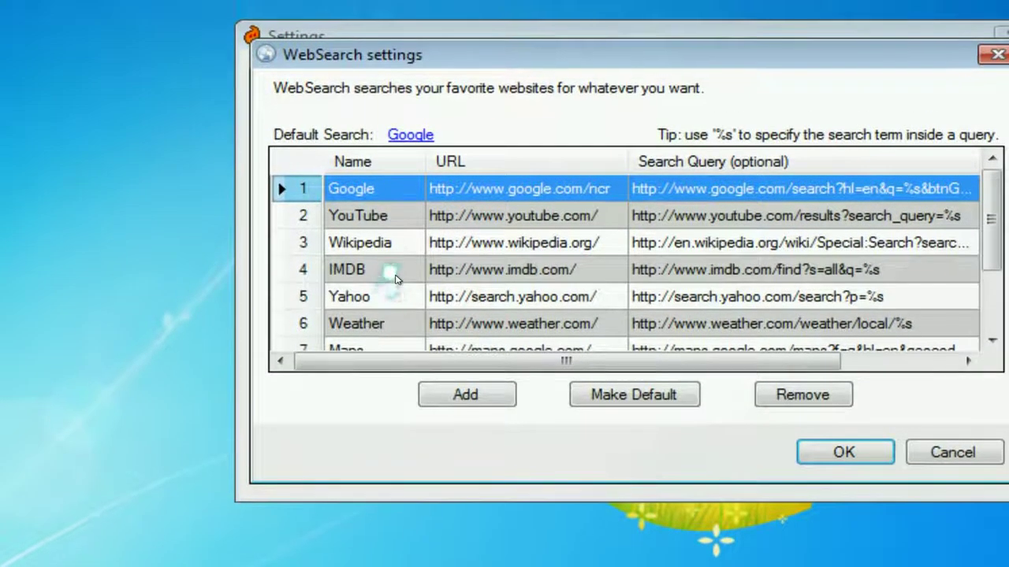
click(394, 285)
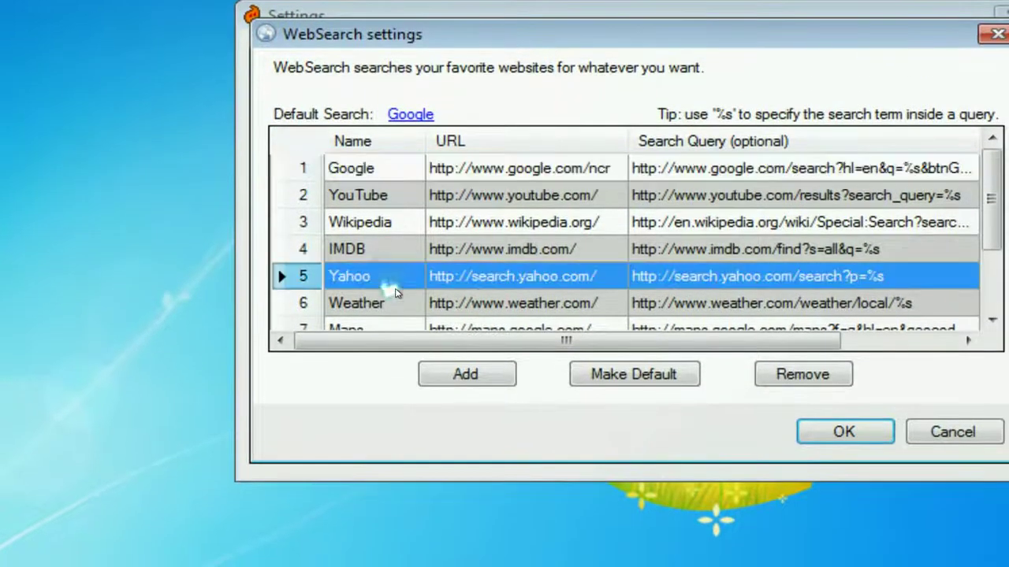
scroll(396, 289, down, 1)
scroll(396, 293, down, 1)
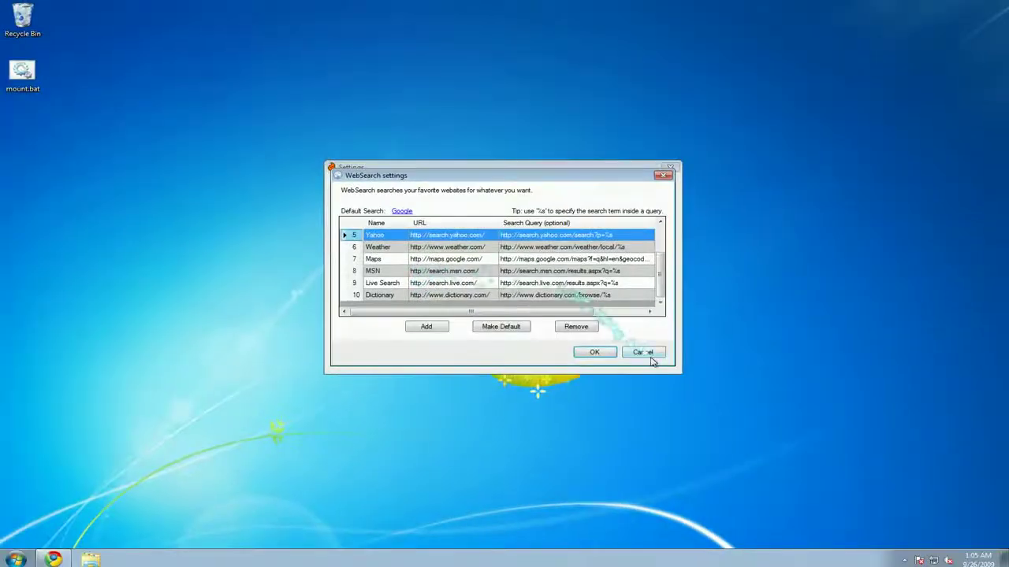
click(646, 353)
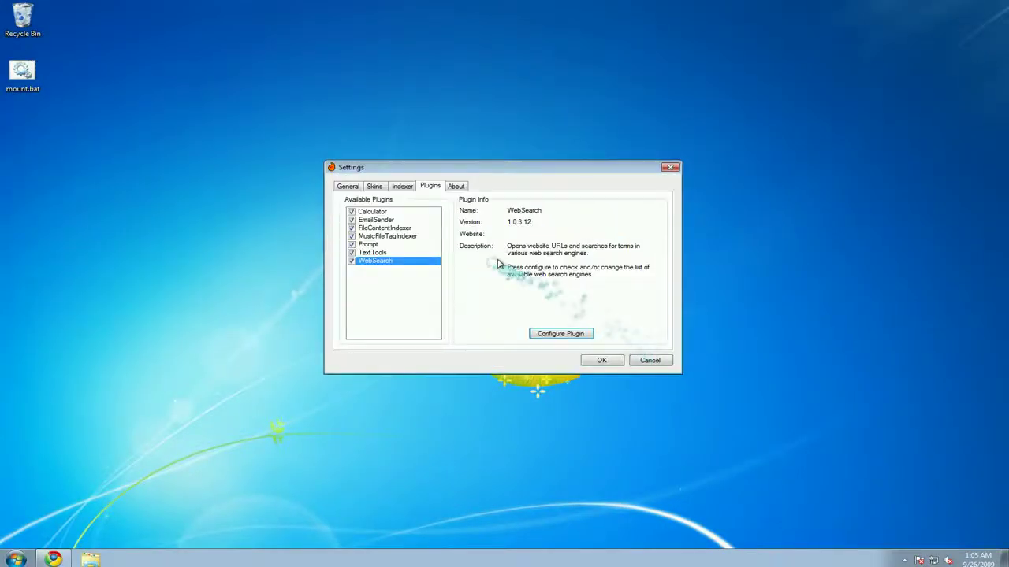
click(457, 187)
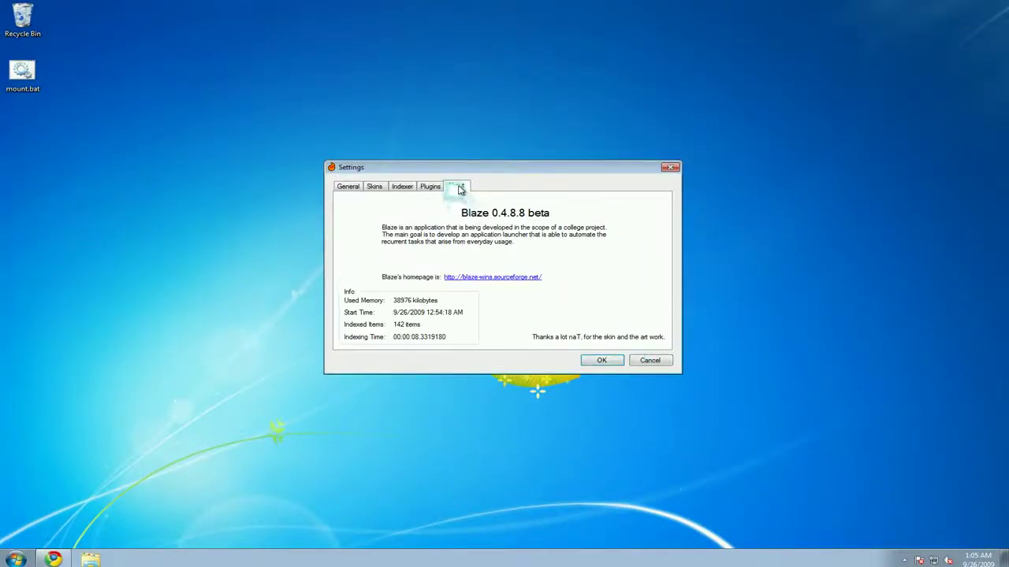
click(603, 360)
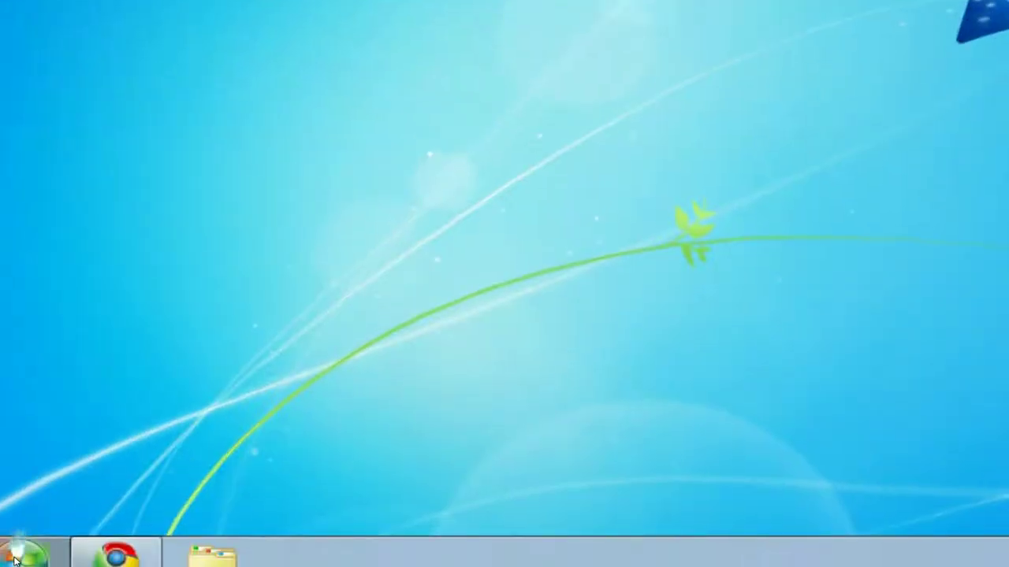
click(15, 558)
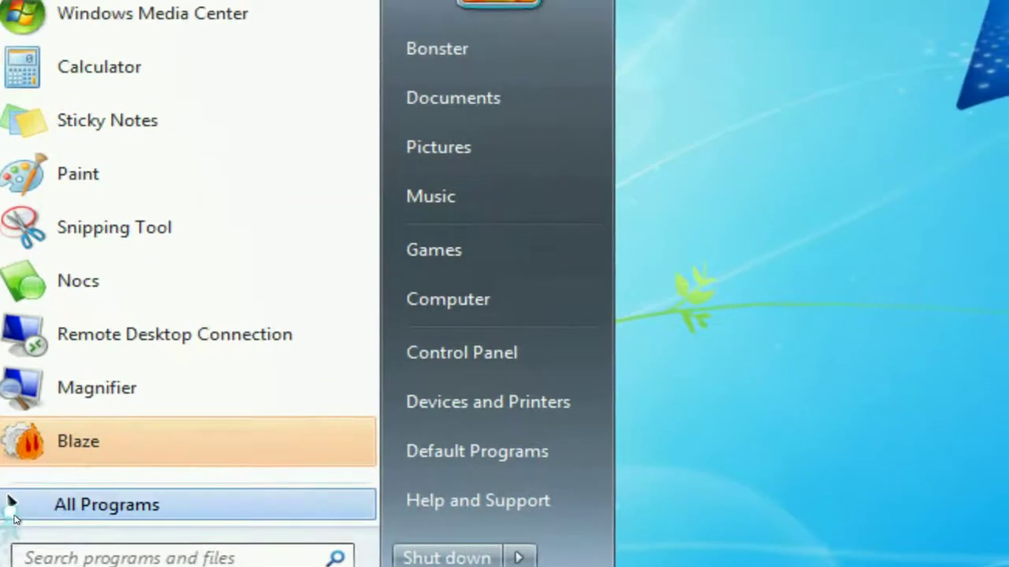
click(14, 449)
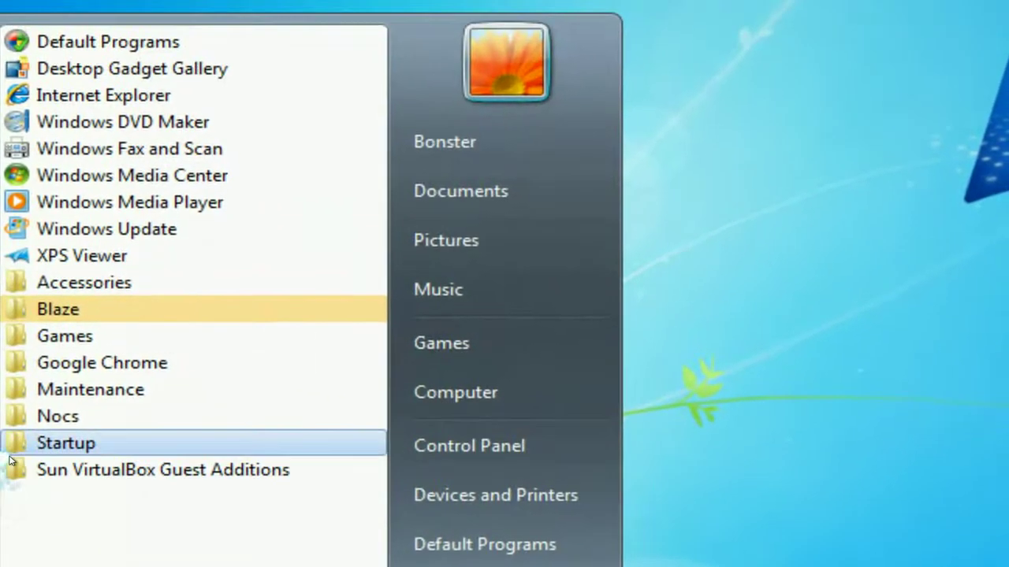
click(11, 453)
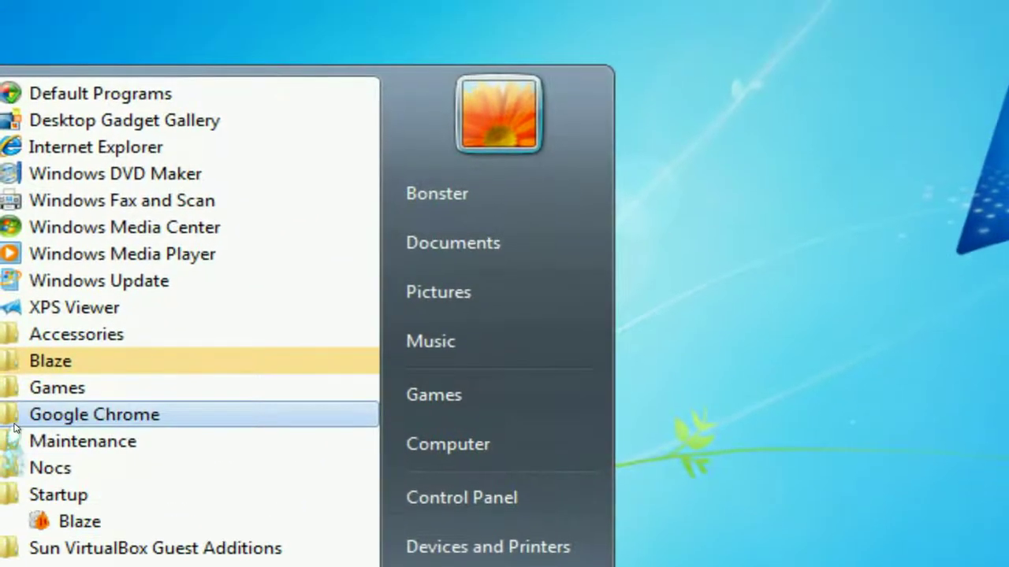
click(20, 362)
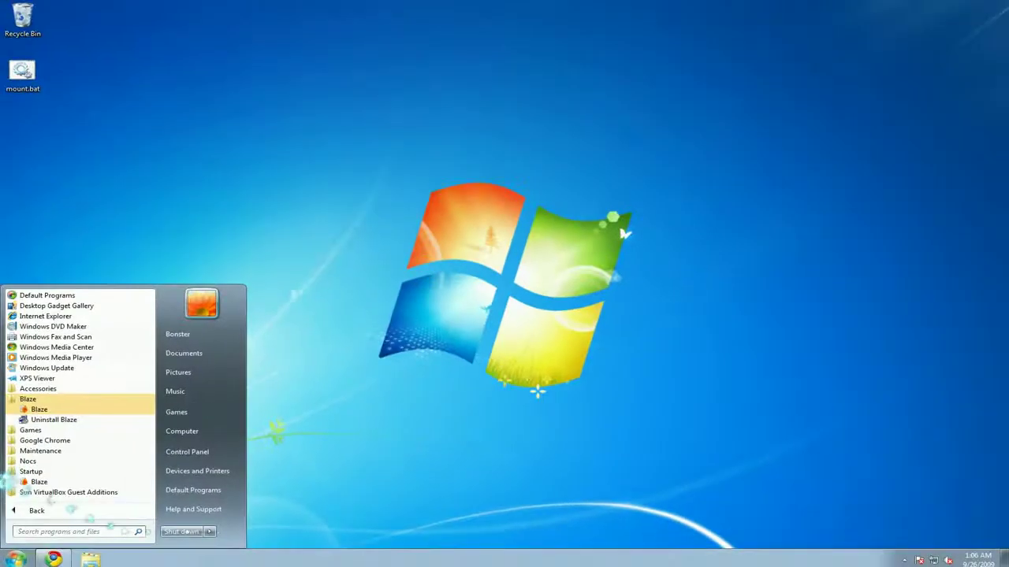
click(981, 443)
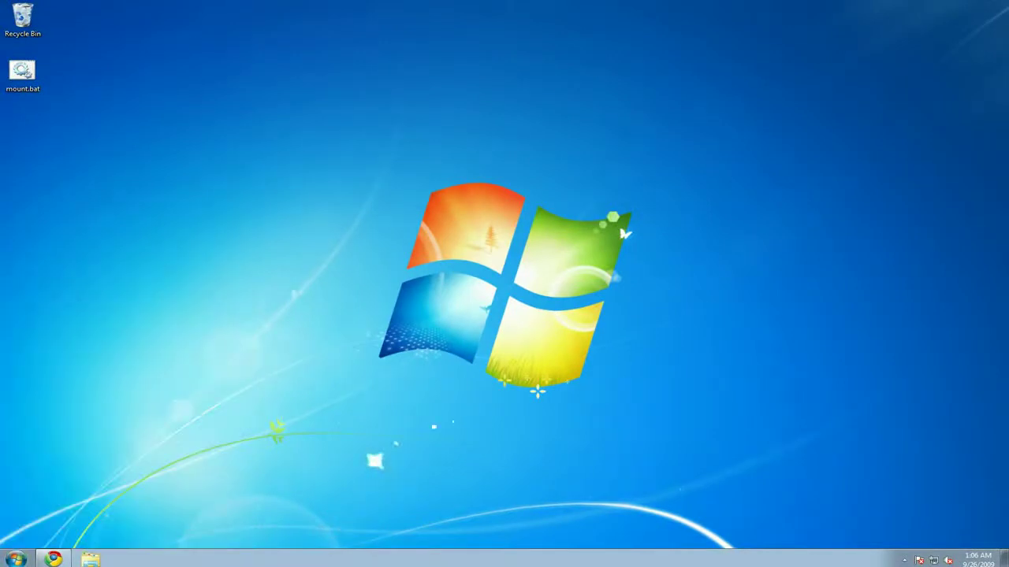
key(Caps_Lock)
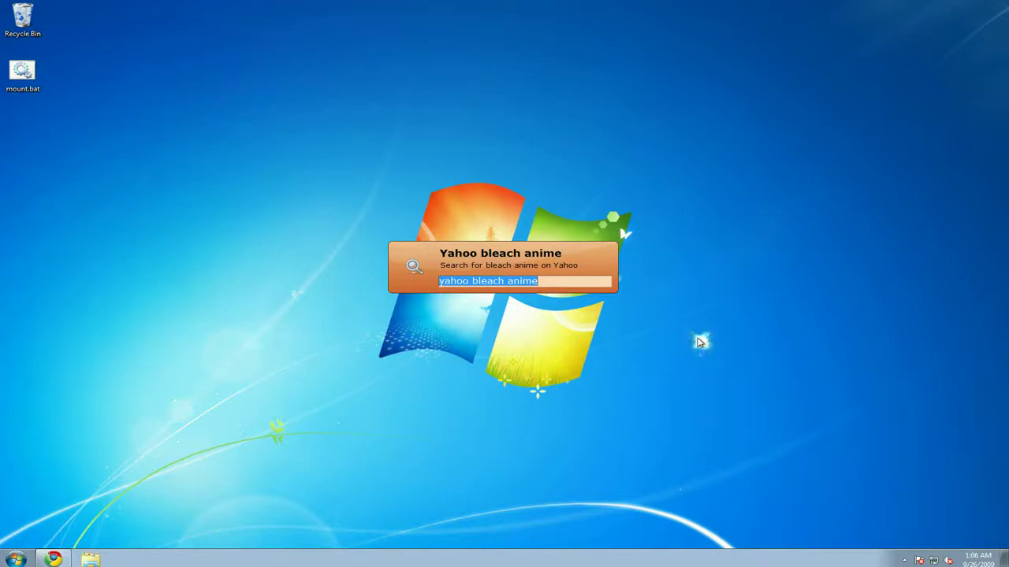
text(cla)
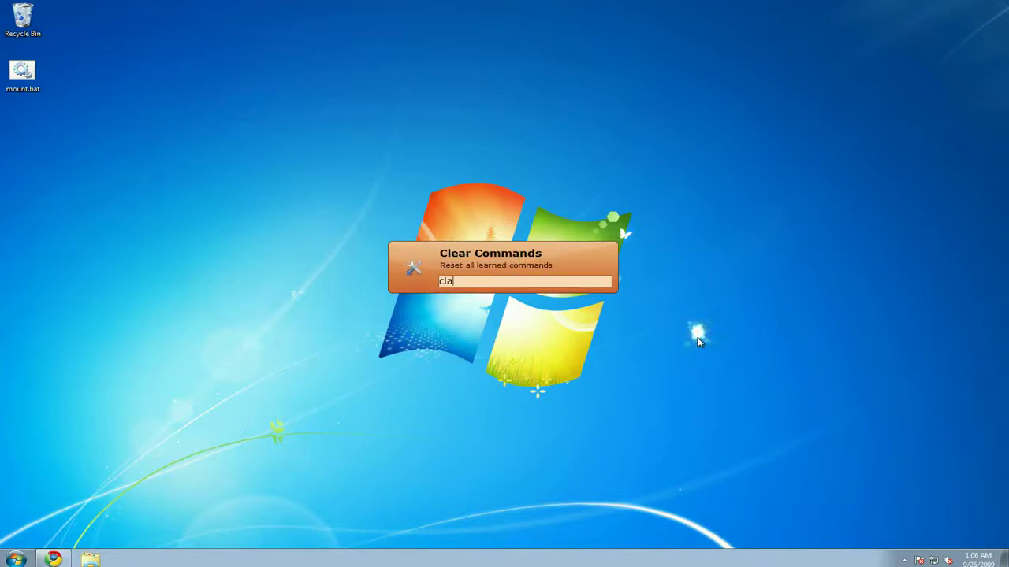
key(BackSpace)
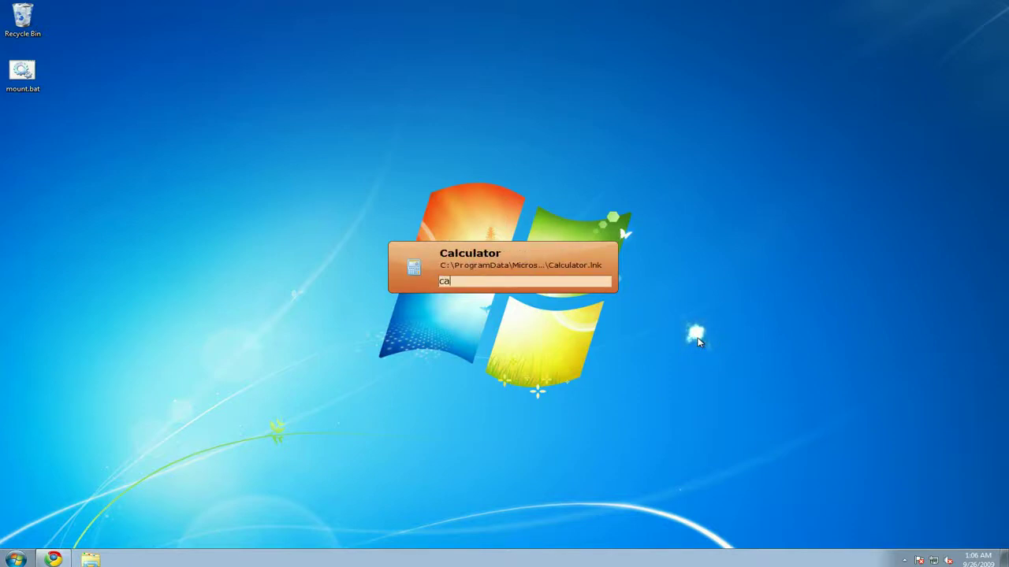
key(Return)
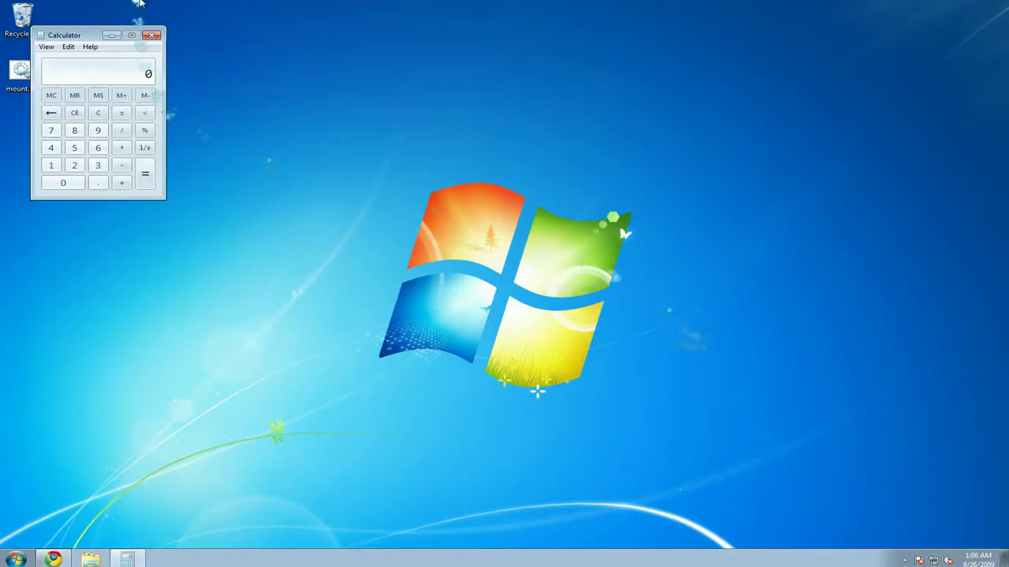
click(152, 34)
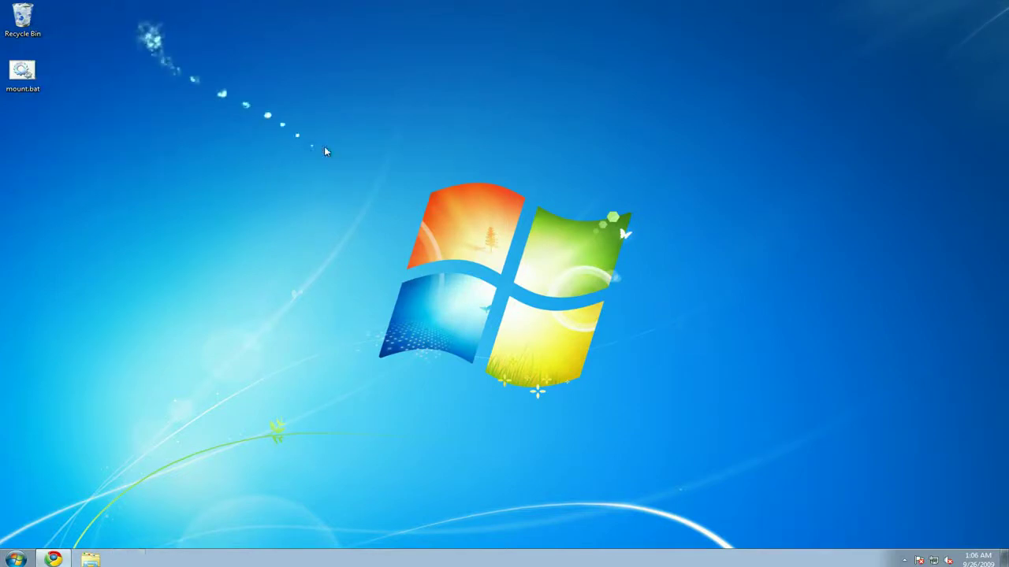